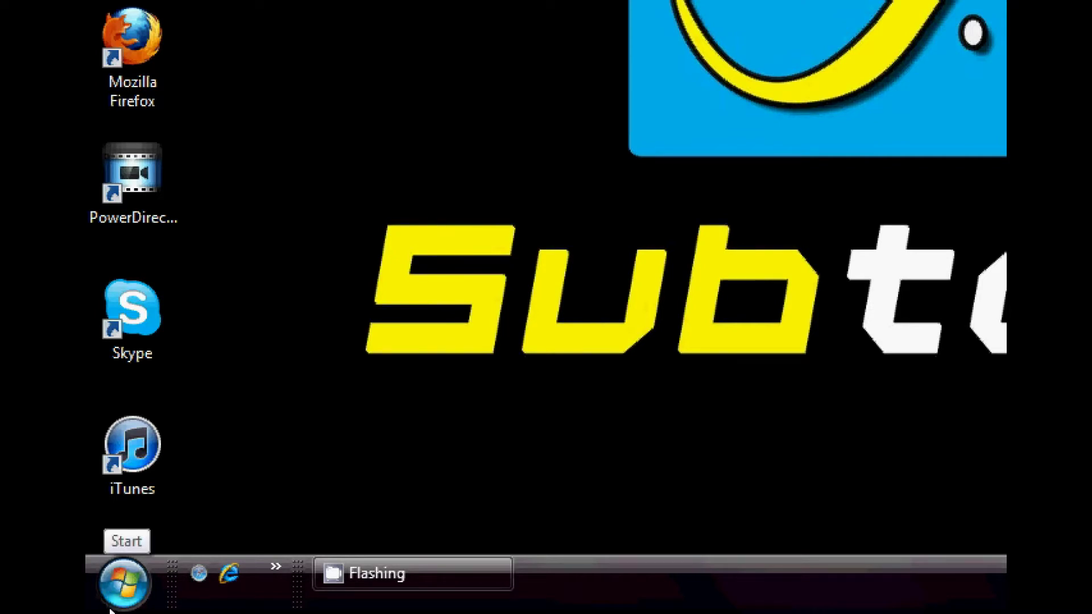
Step: Open Regional and Language Options from the Control Panel at its Keyboards and Languages tab
left_click(125, 571)
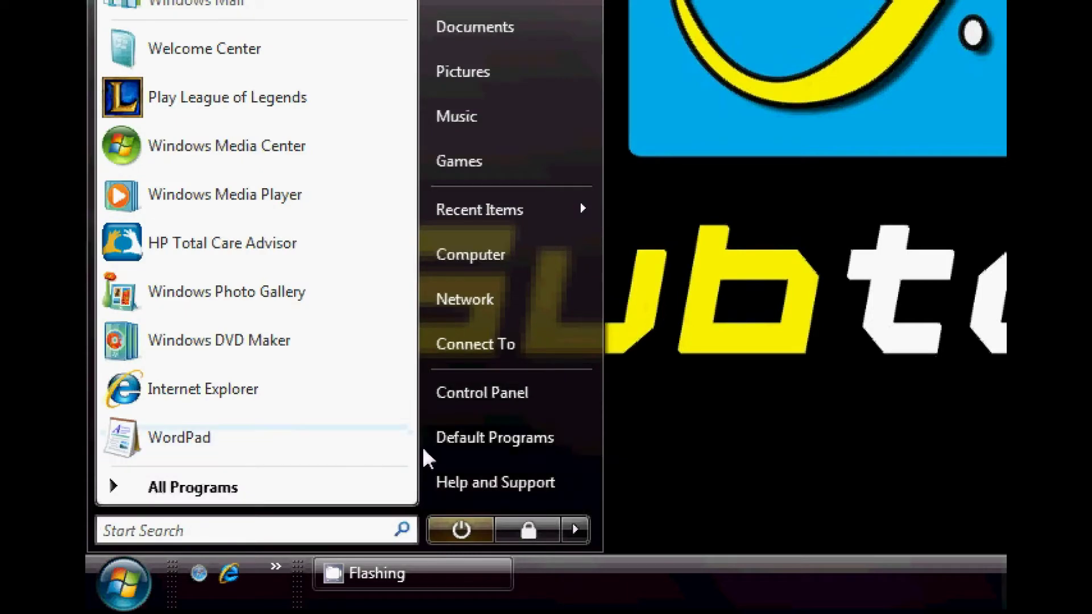
left_click(502, 392)
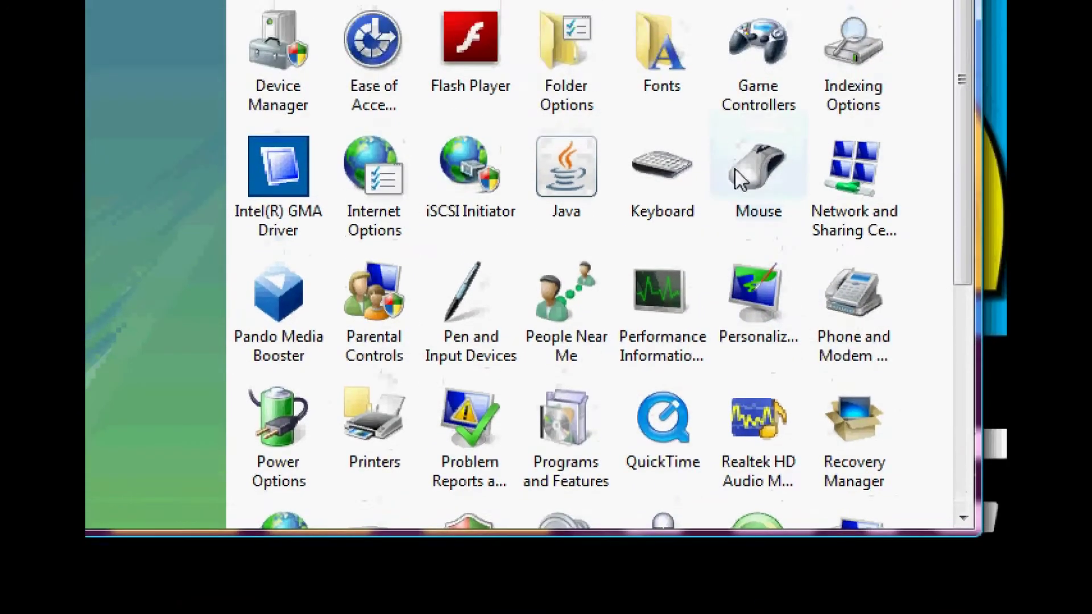
scroll(643, 142, "down", 5)
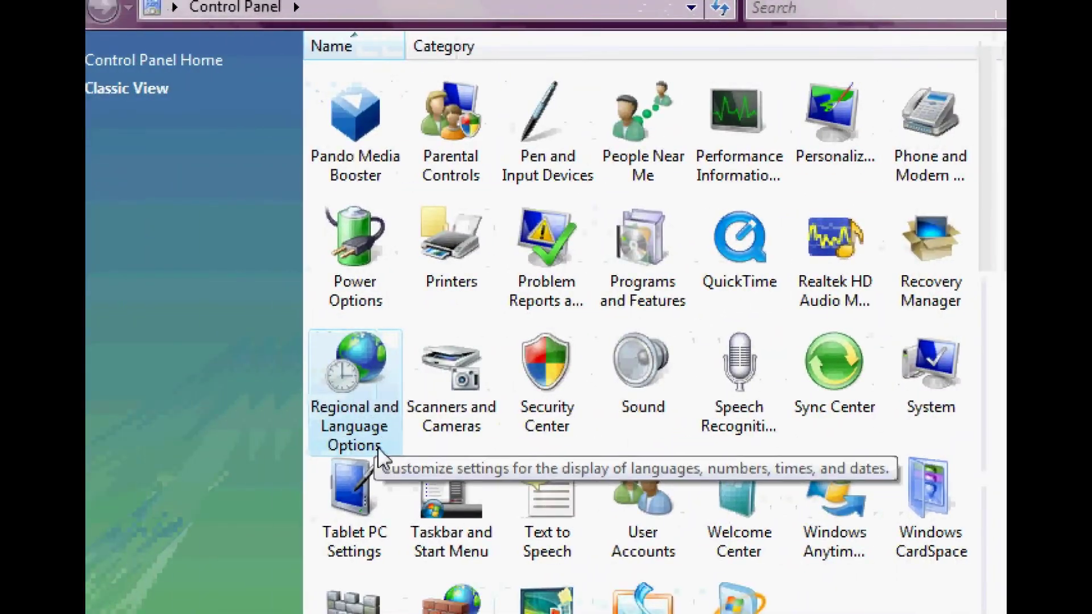
double_click(195, 452)
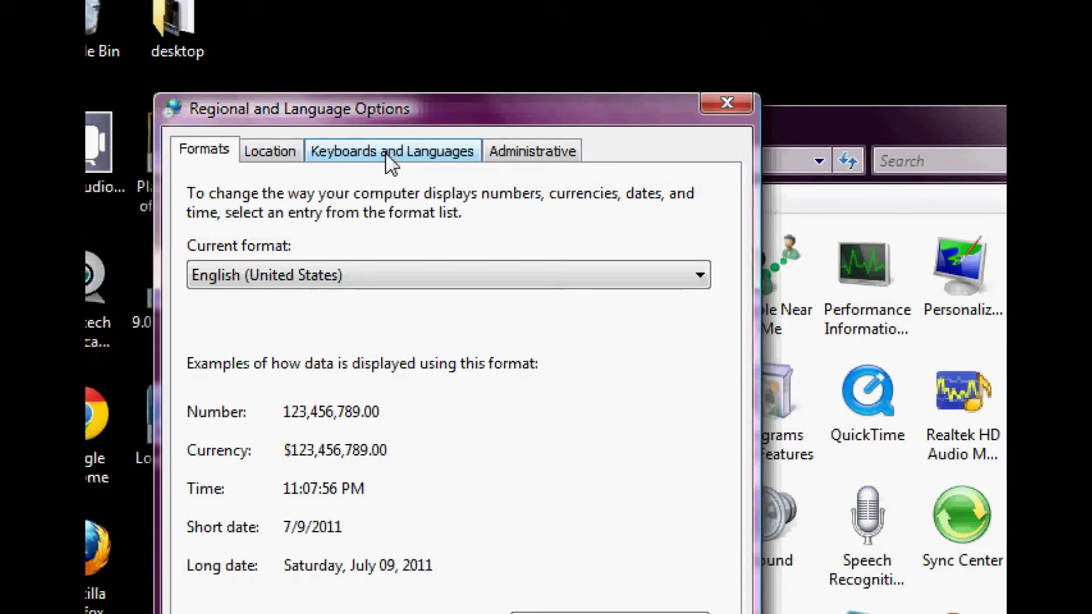
left_click(391, 164)
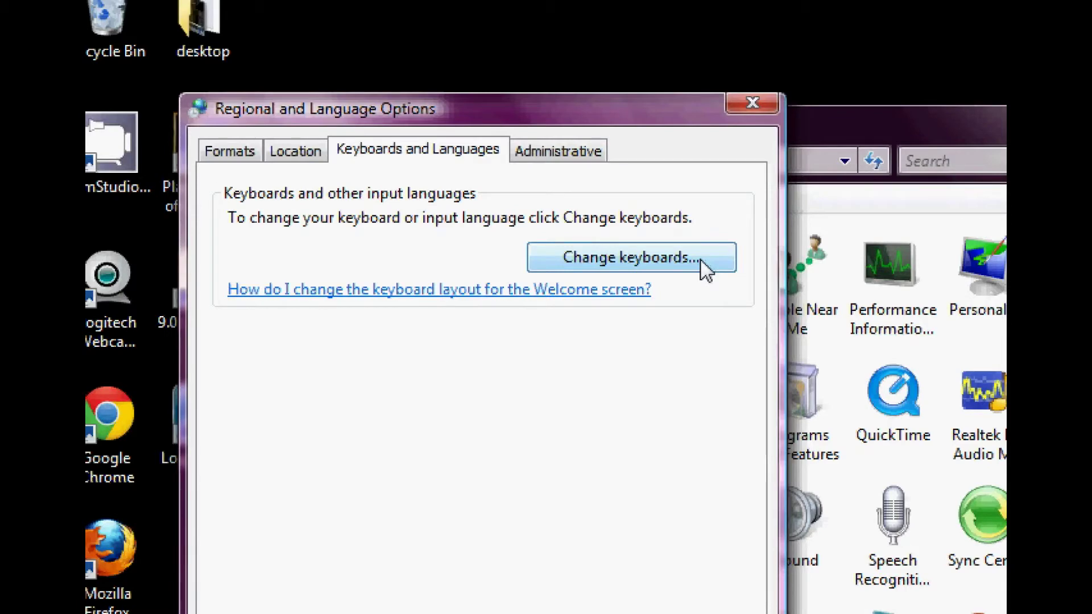
Step: Open Change keyboards to list the installed input languages, currently only English (United States)
left_click(701, 258)
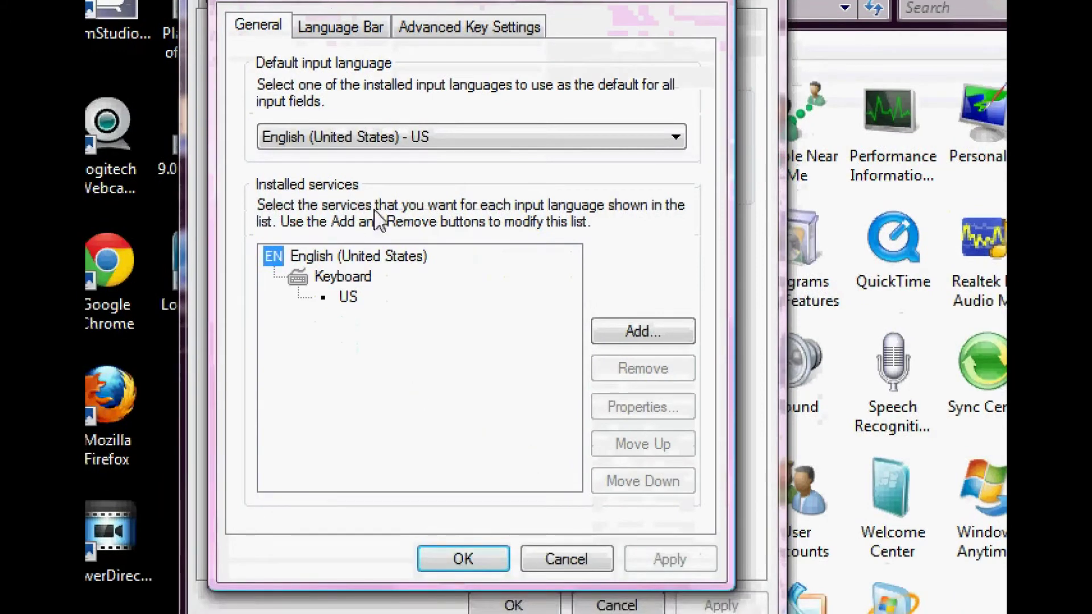
Step: Add Japanese (Japan) with the Japanese and Microsoft IME keyboards as an input language
left_click(635, 335)
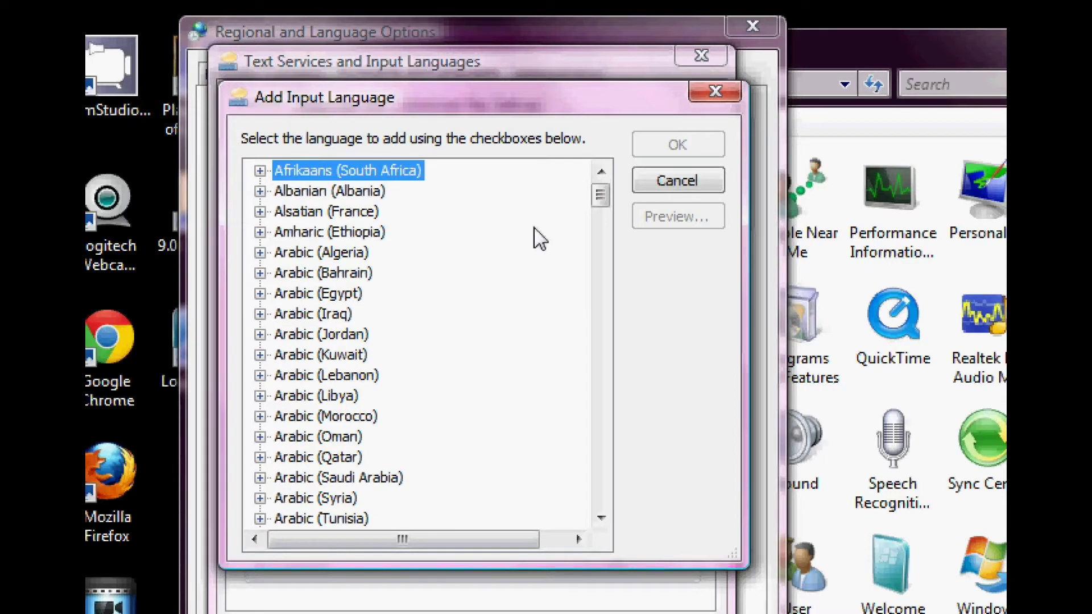
scroll(409, 319, "down", 4)
scroll(409, 319, "down", 17)
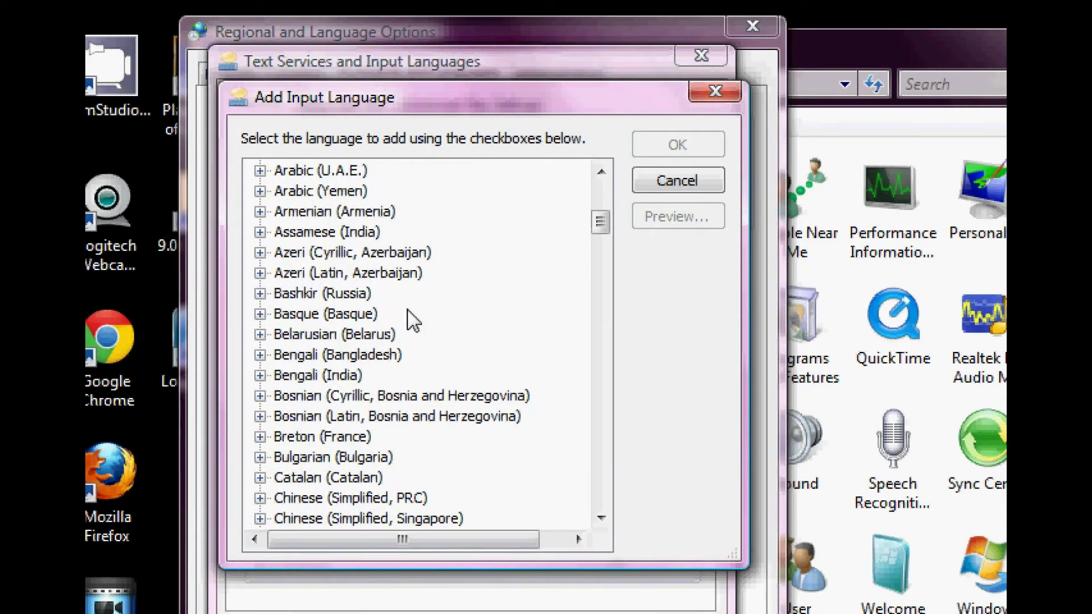
scroll(408, 319, "down", 13)
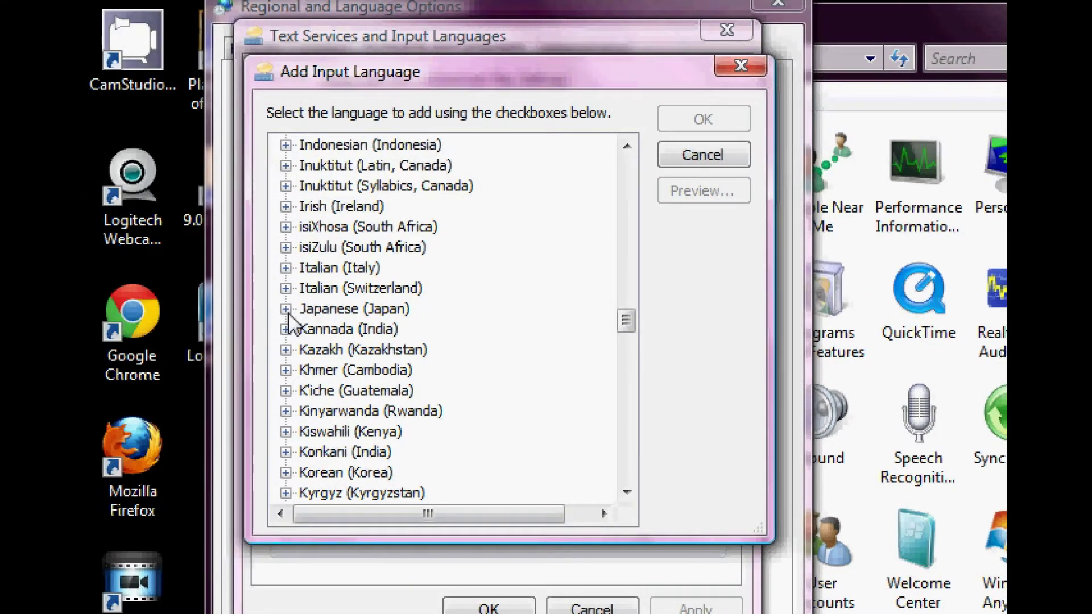
left_click(286, 310)
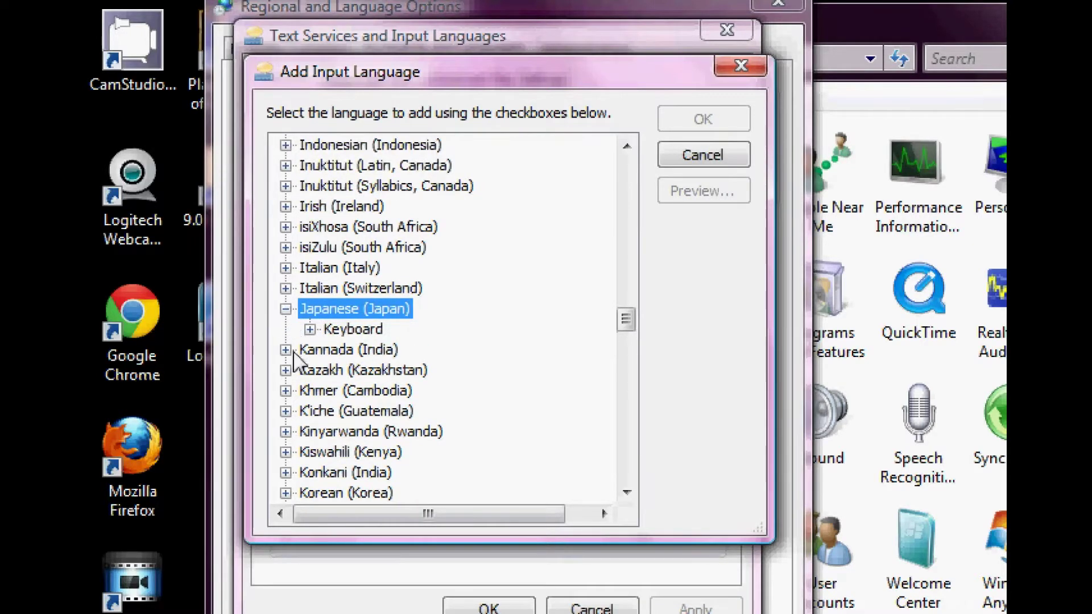
left_click(310, 331)
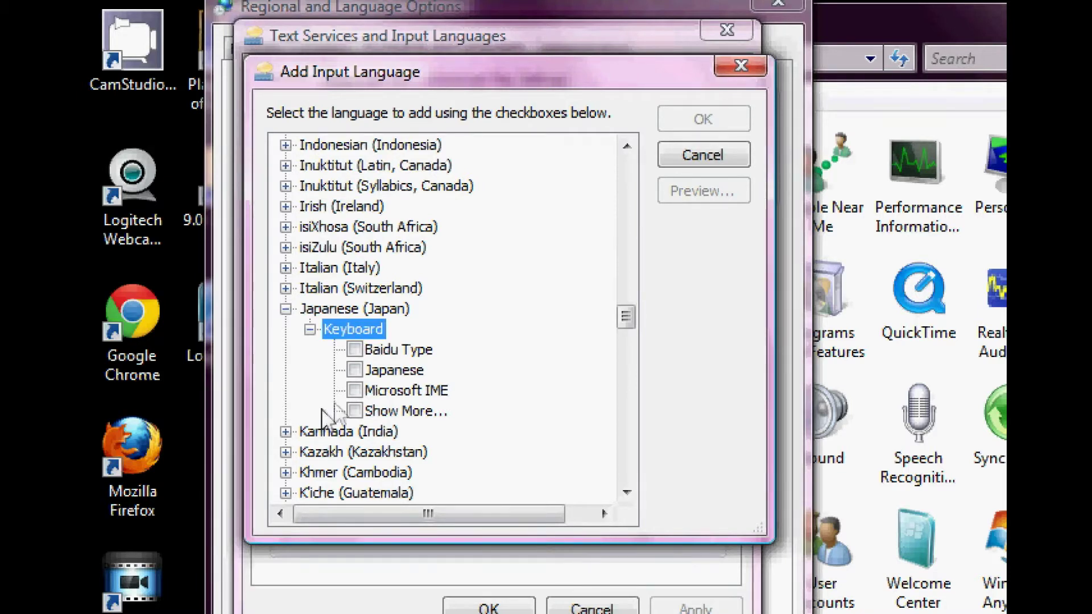
left_click(356, 370)
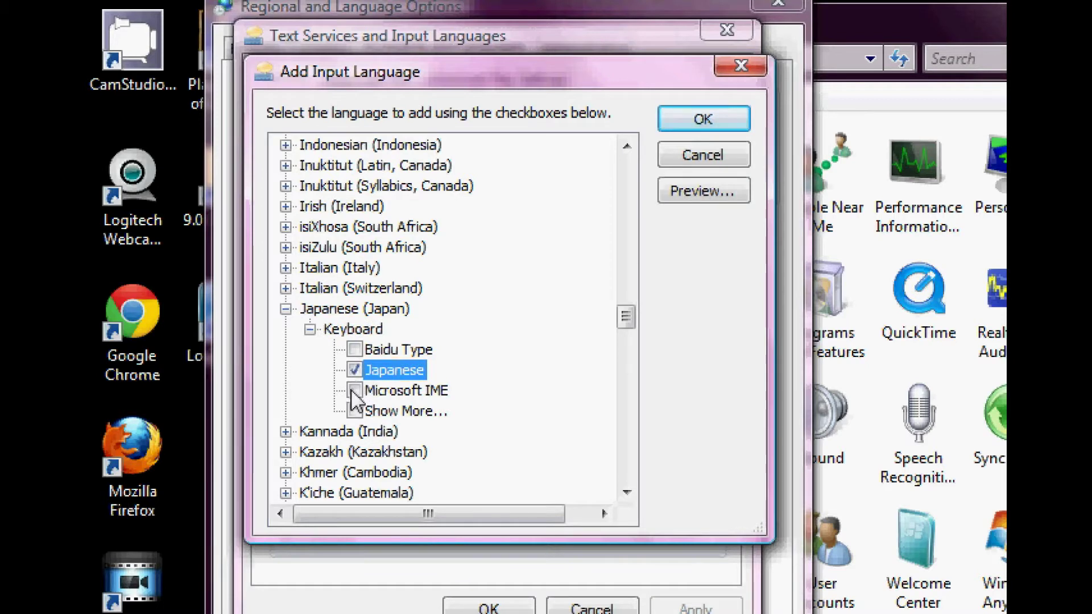
left_click(354, 391)
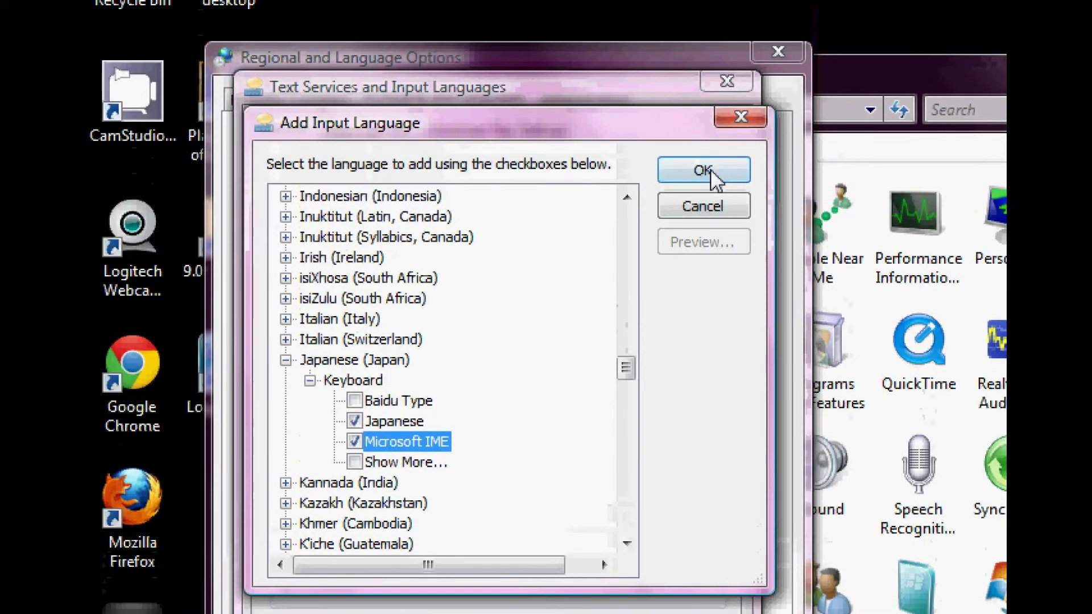
left_click(702, 119)
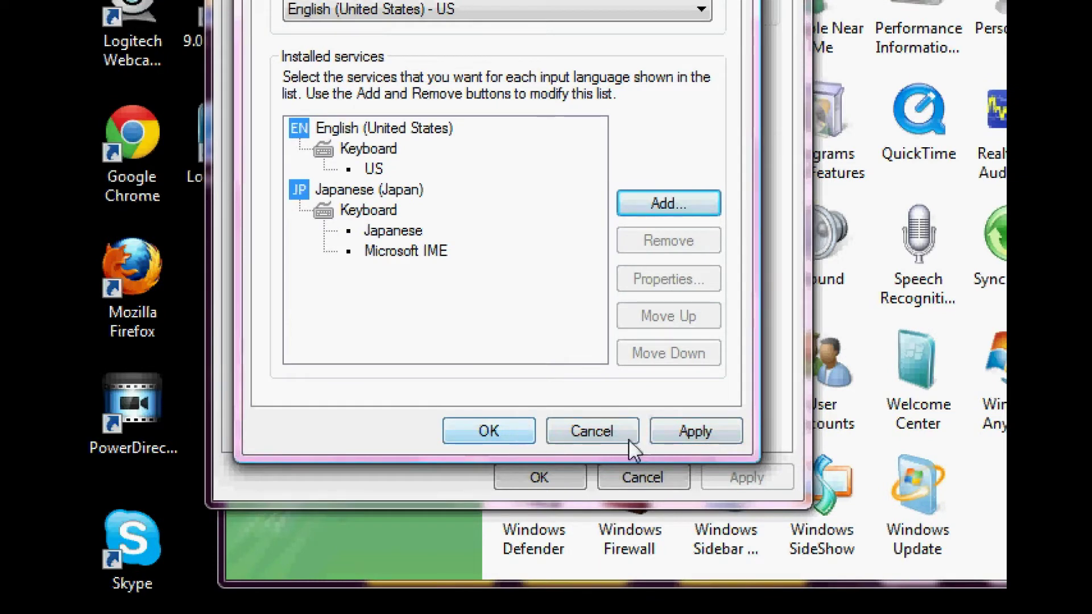
Step: Apply the new Japanese keyboards, then reopen Regional and Language Options from the Control Panel
left_click(488, 432)
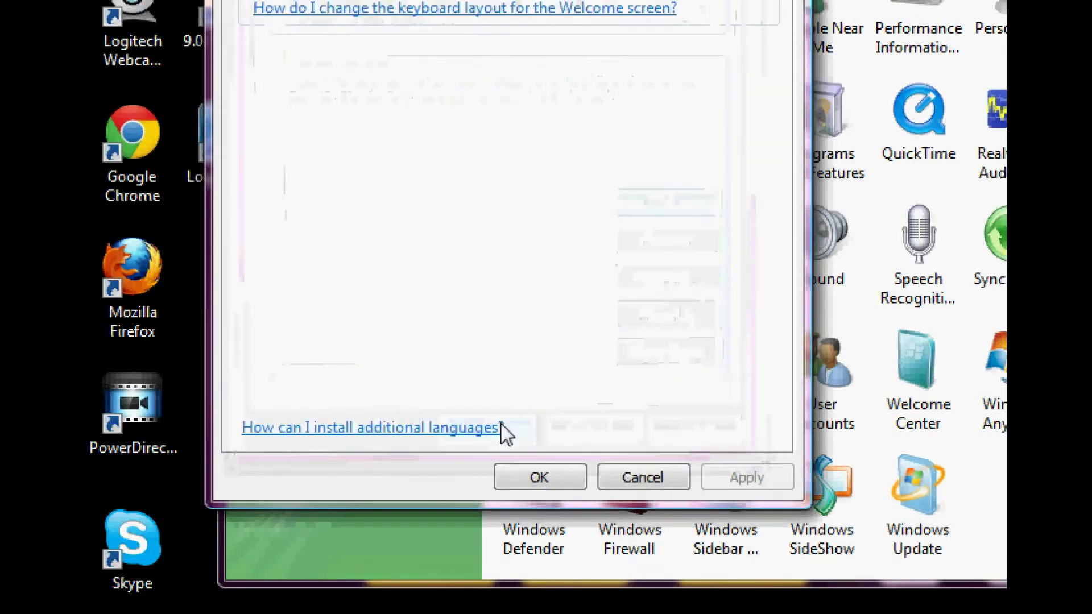
left_click(541, 450)
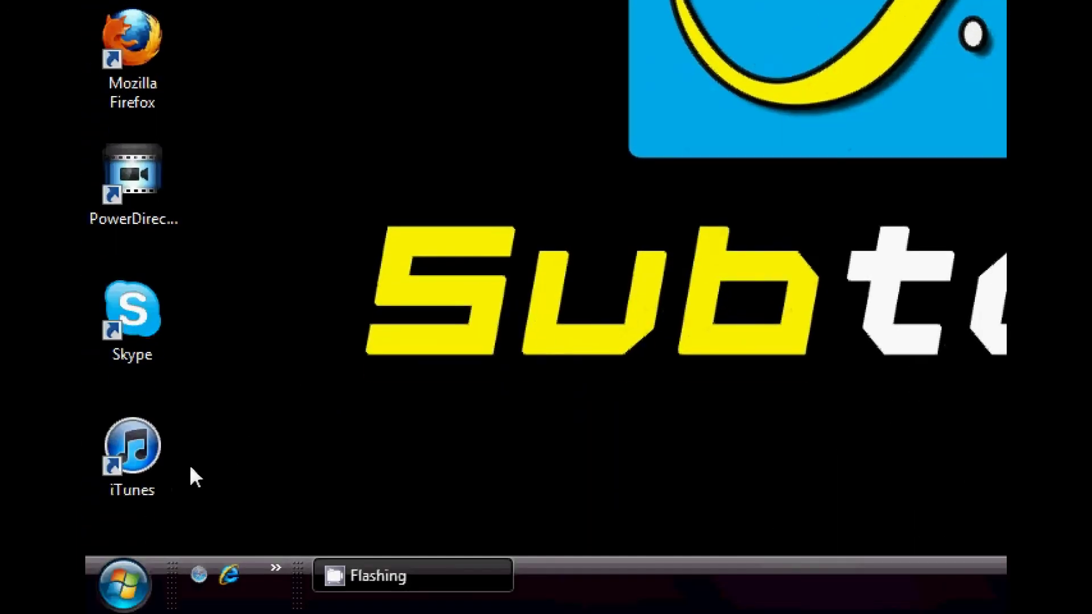
left_click(103, 597)
left_click(509, 406)
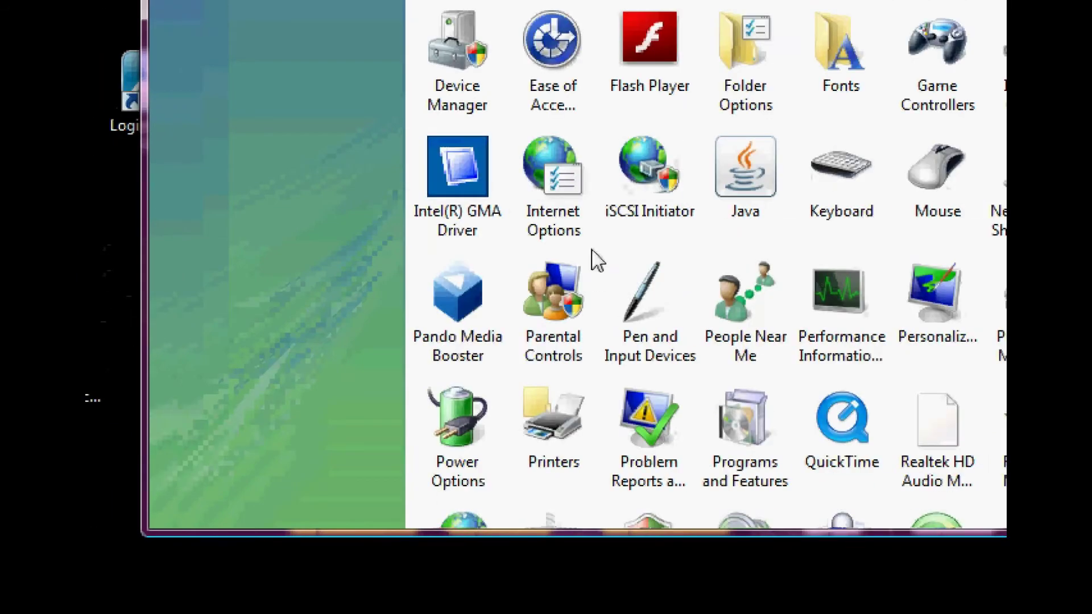
scroll(525, 319, "down", 5)
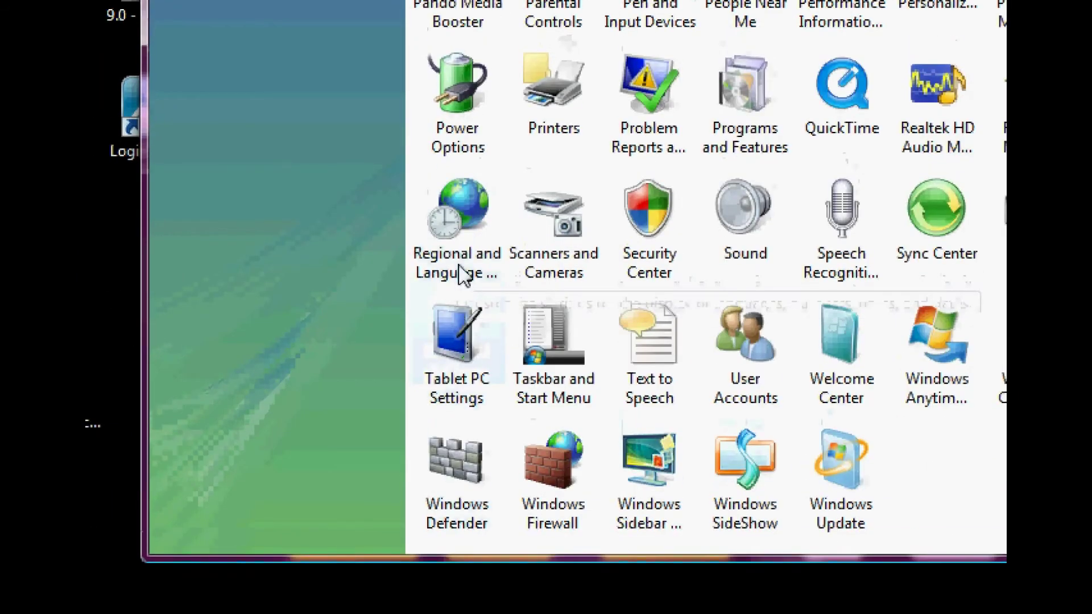
double_click(463, 273)
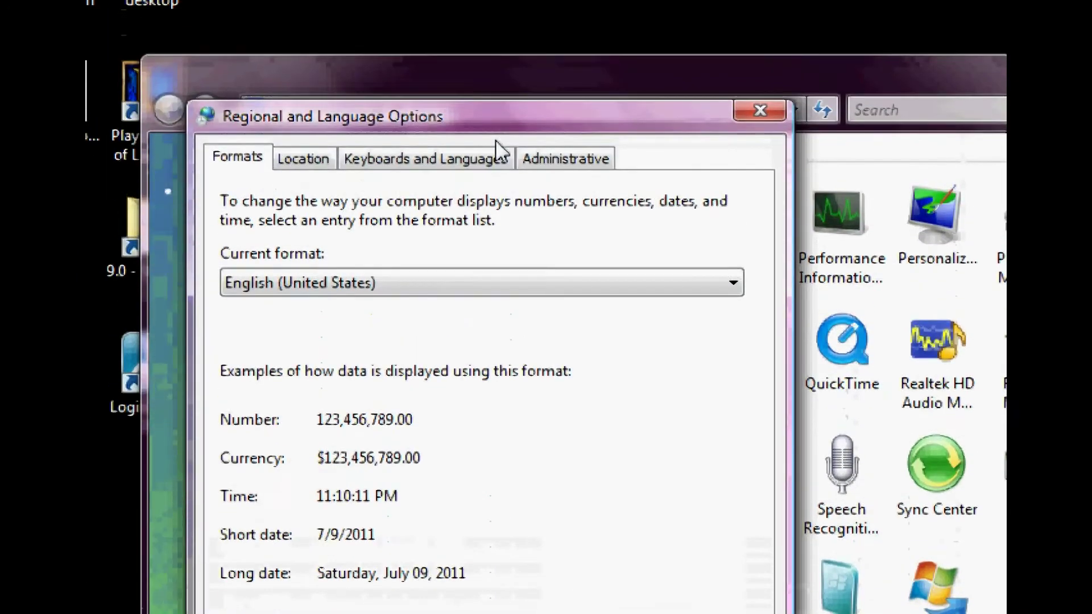
Step: Check the Language Bar settings under Change keyboards, then close both language dialogs
left_click(494, 156)
left_click(635, 265)
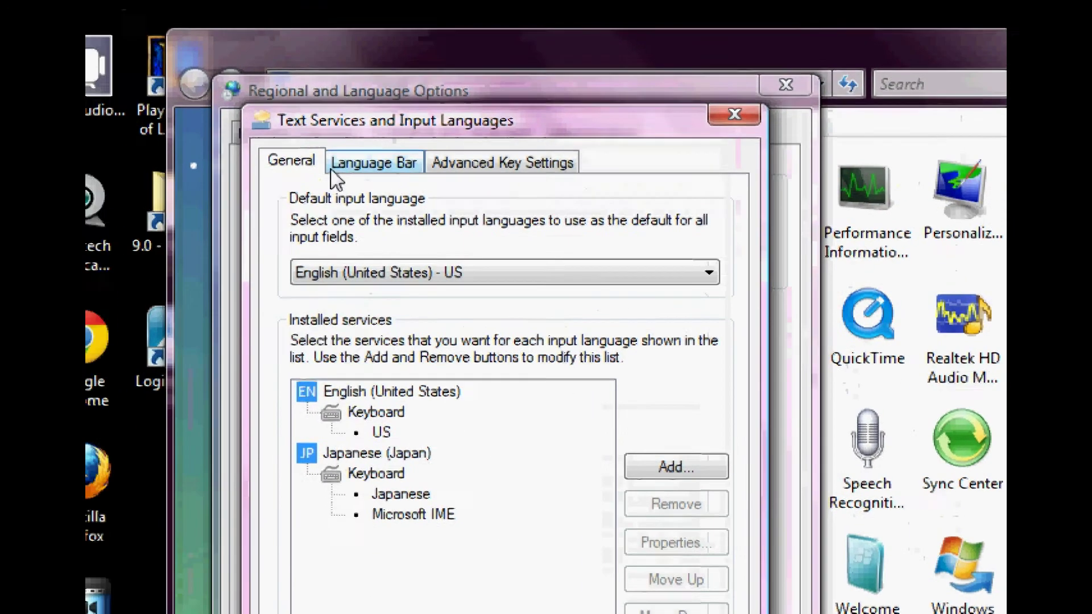
left_click(395, 170)
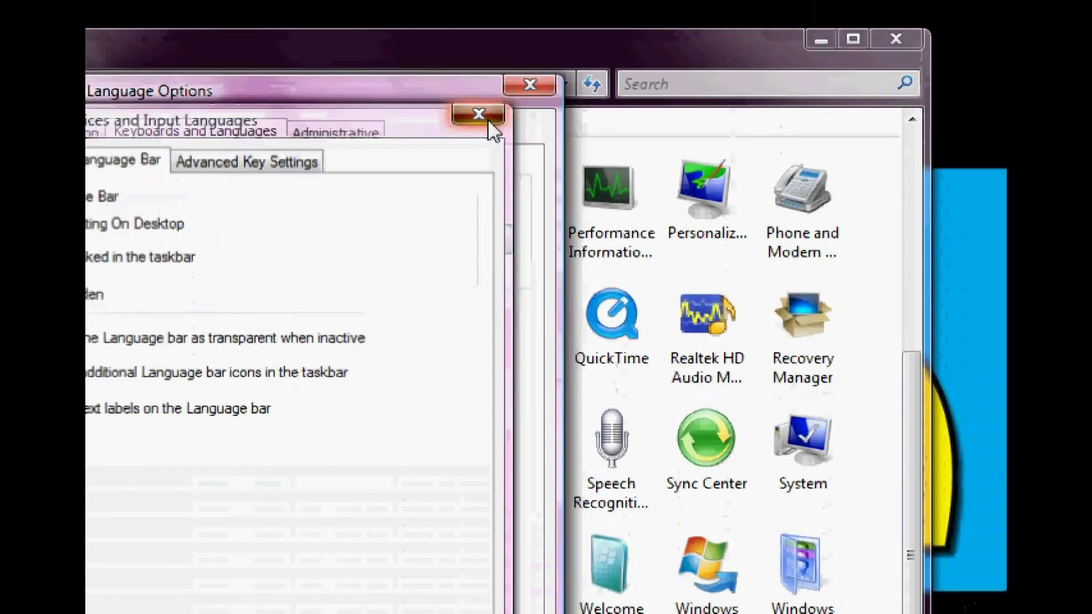
left_click(488, 121)
left_click(539, 172)
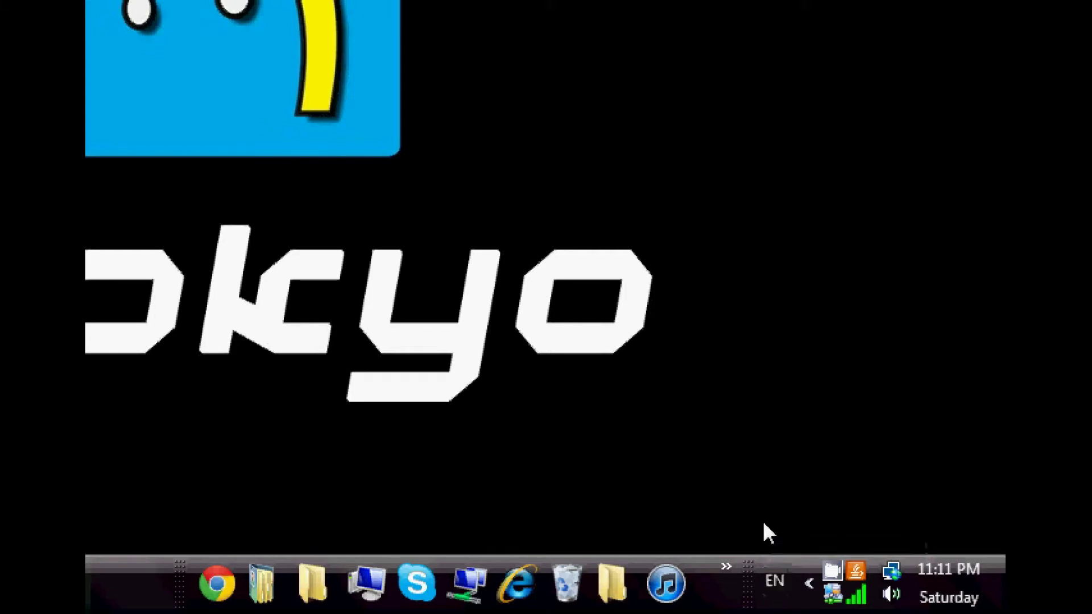
Step: Switch the taskbar input language from EN to Japanese (Japan)
left_click(774, 584)
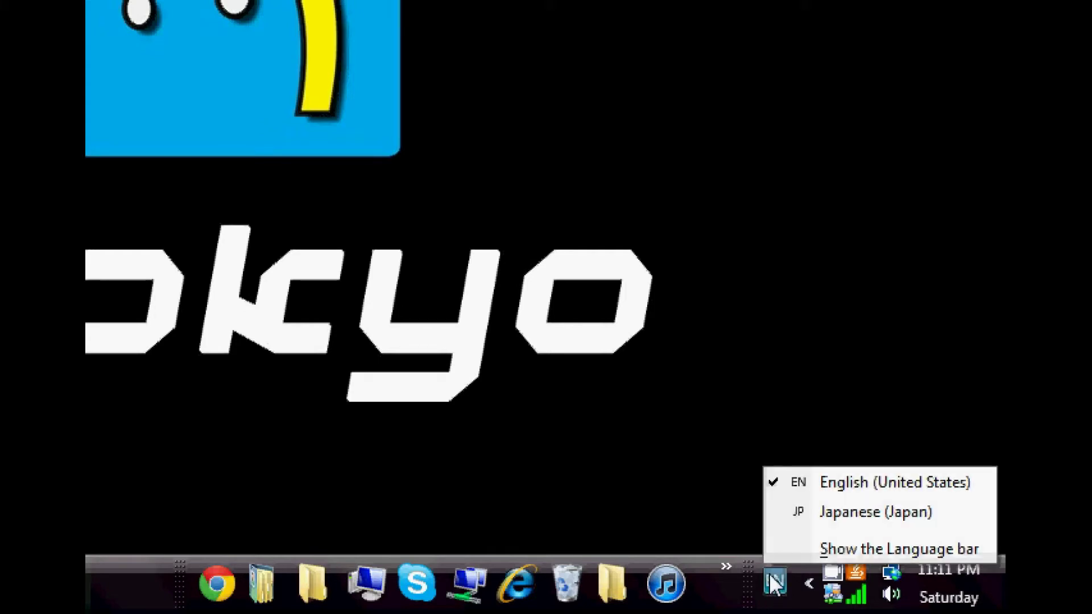
left_click(797, 513)
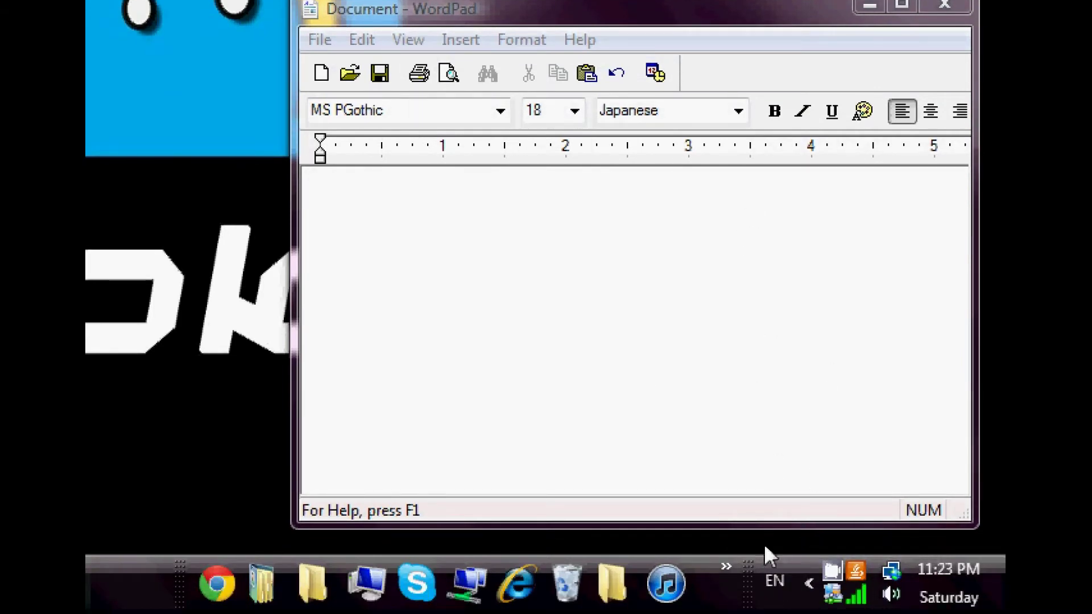
Step: Select Japanese input, place the cursor in the blank document, and try the IME input modes
left_click(774, 583)
left_click(834, 511)
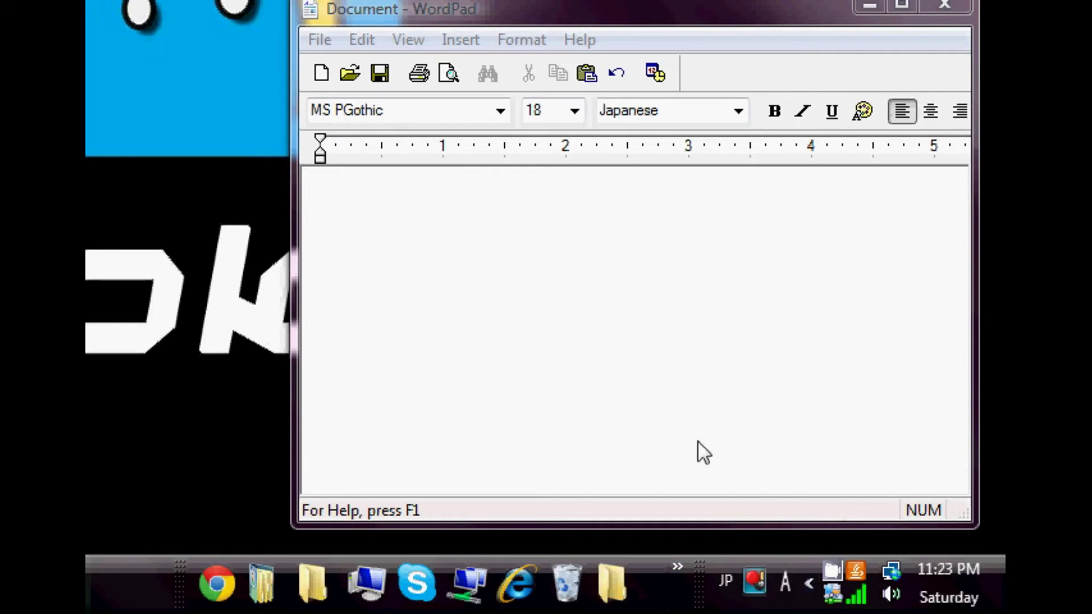
left_click(663, 363)
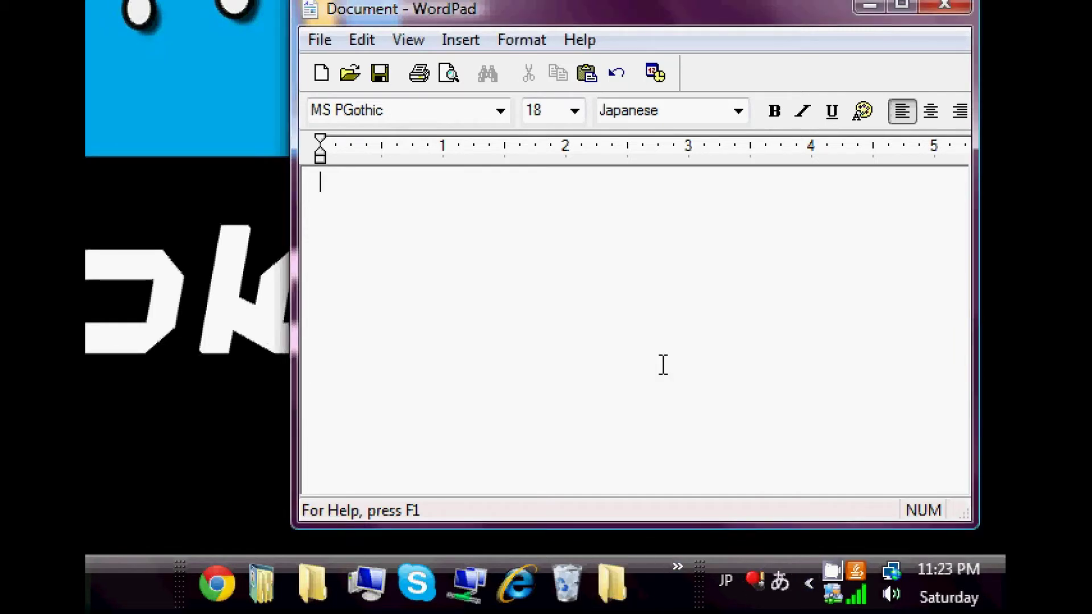
left_click(779, 579)
left_click(777, 575)
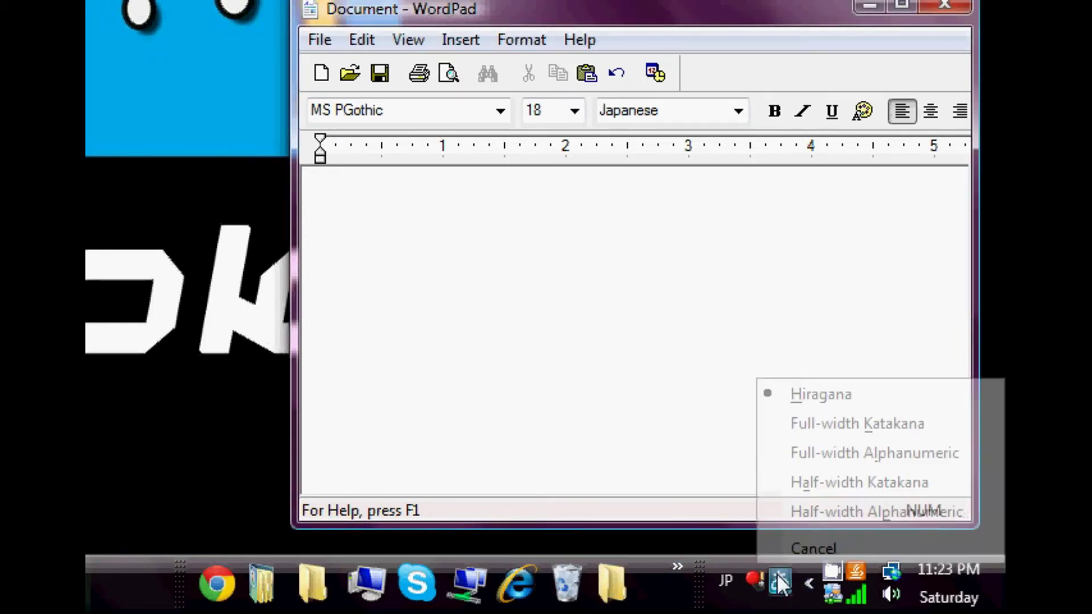
left_click(819, 514)
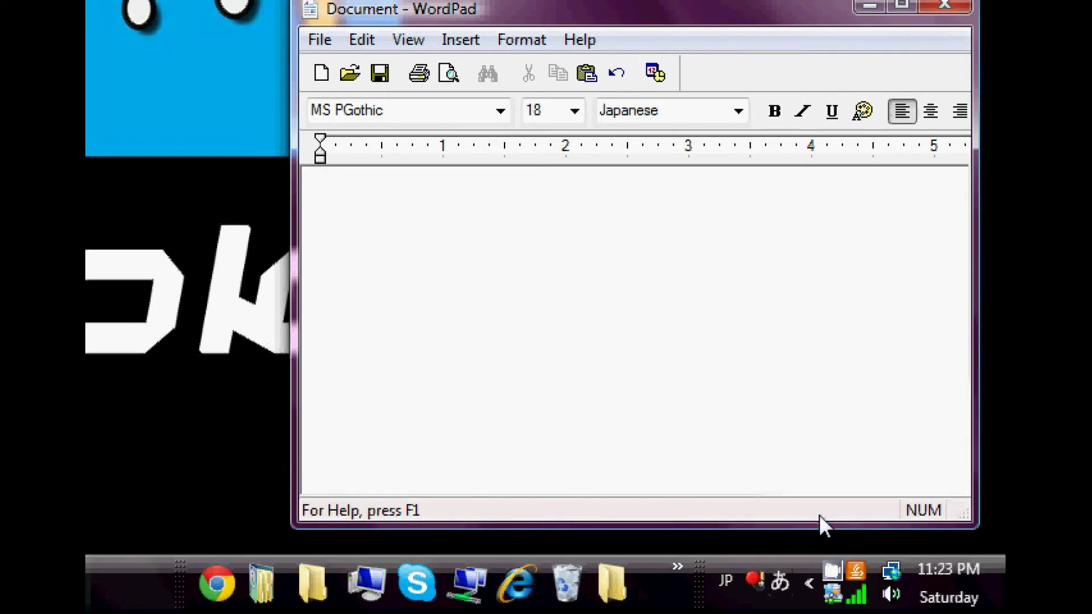
left_click(780, 595)
left_click(519, 402)
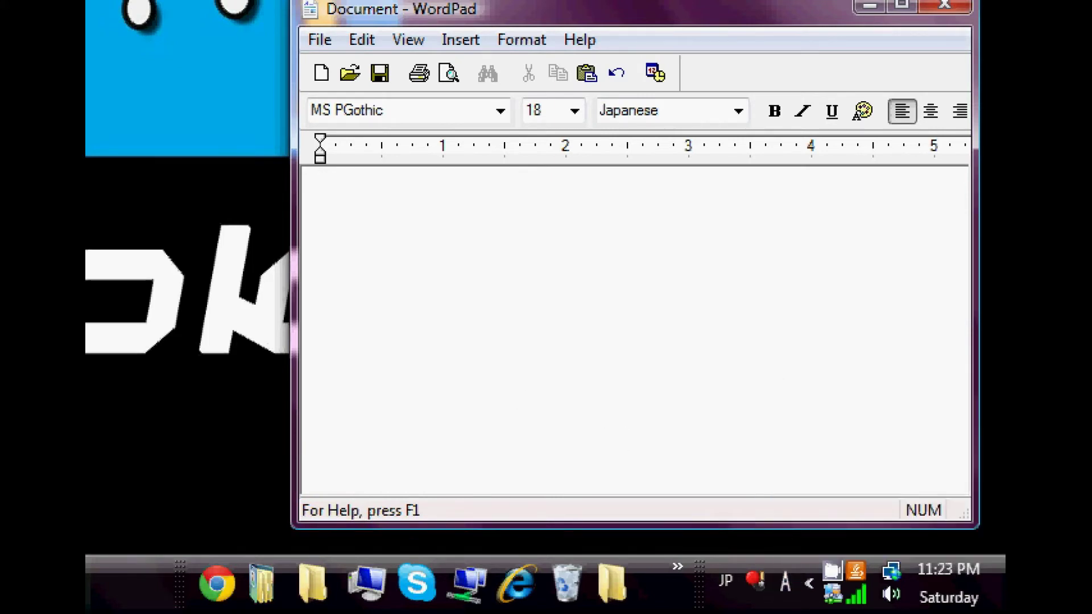
Step: Type and delete test letters, then set the IME to Half-width Alphanumeric
type("dajshdaushdpoai")
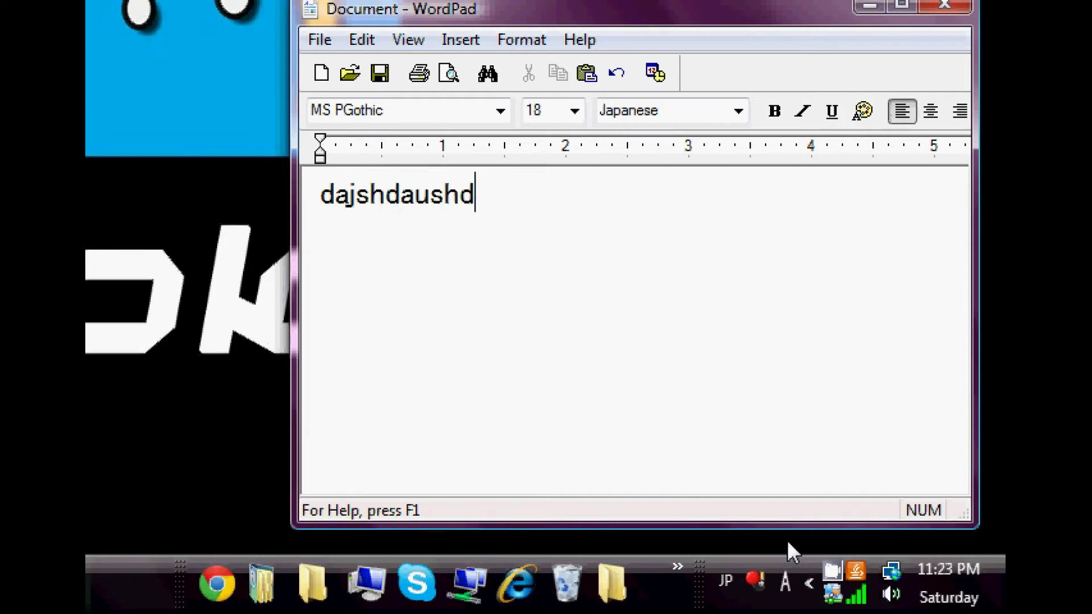
key("BackSpace")
key("BackSpace")
key("BackSpace")
key("BackSpace")
key("BackSpace")
key("BackSpace")
key("BackSpace")
key("BackSpace")
key("BackSpace")
key("BackSpace")
key("BackSpace")
key("BackSpace")
key("BackSpace")
key("BackSpace")
key("BackSpace")
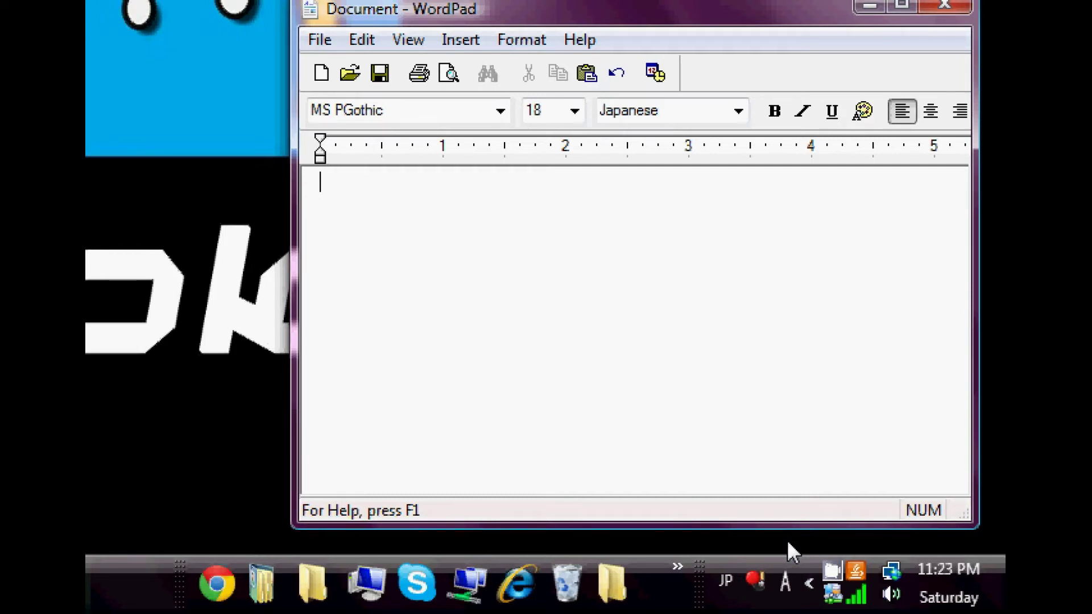
left_click(785, 588)
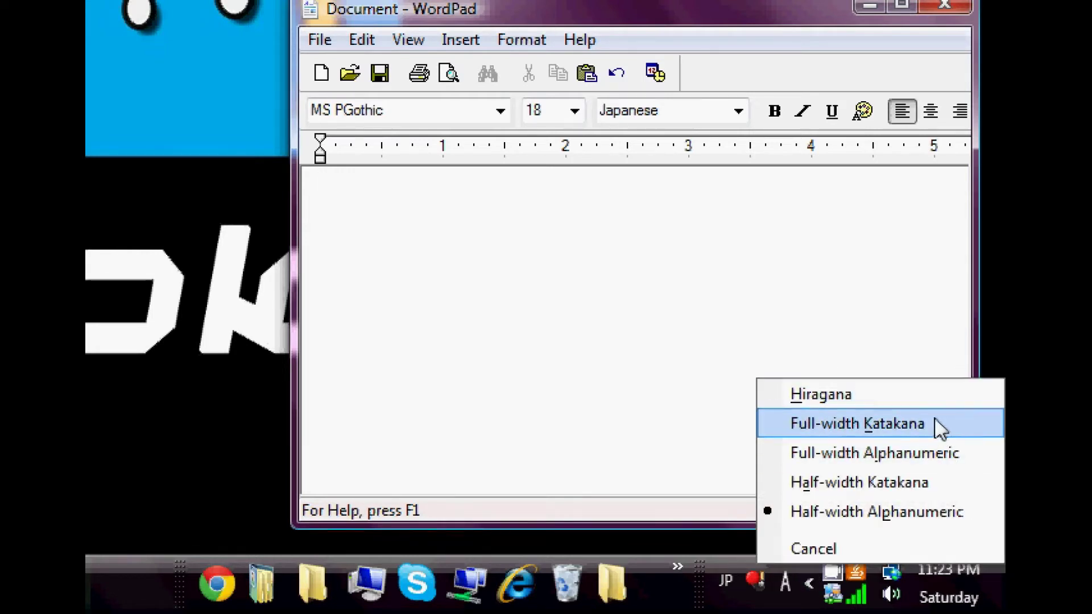
left_click(819, 392)
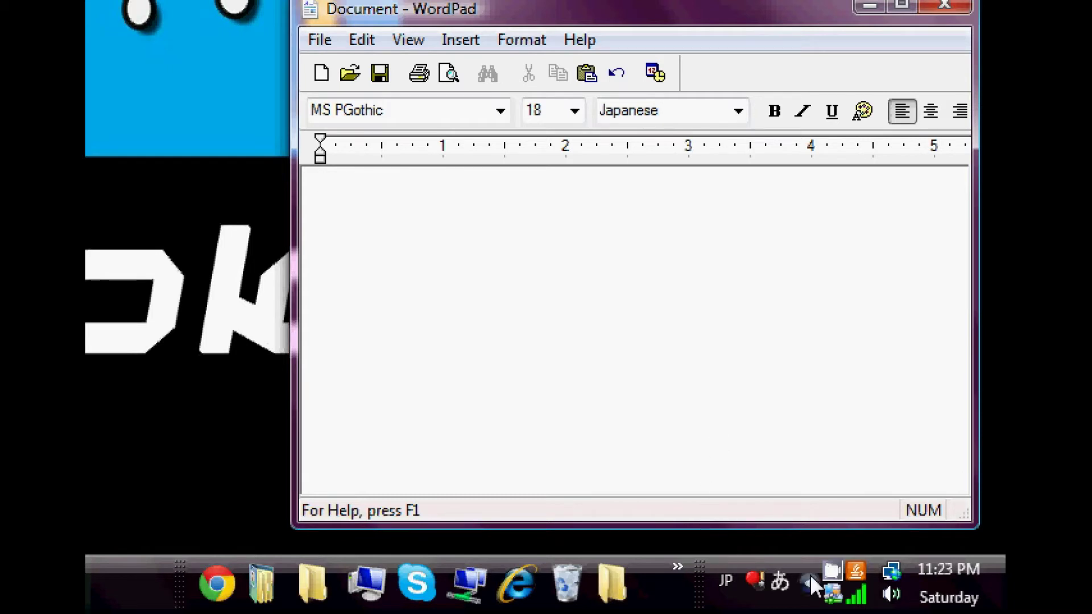
left_click(784, 582)
left_click(808, 521)
Step: Type 'Tokyo' and 'to-u-kyo-u' on consecutive lines, leaving a new line below
type("T")
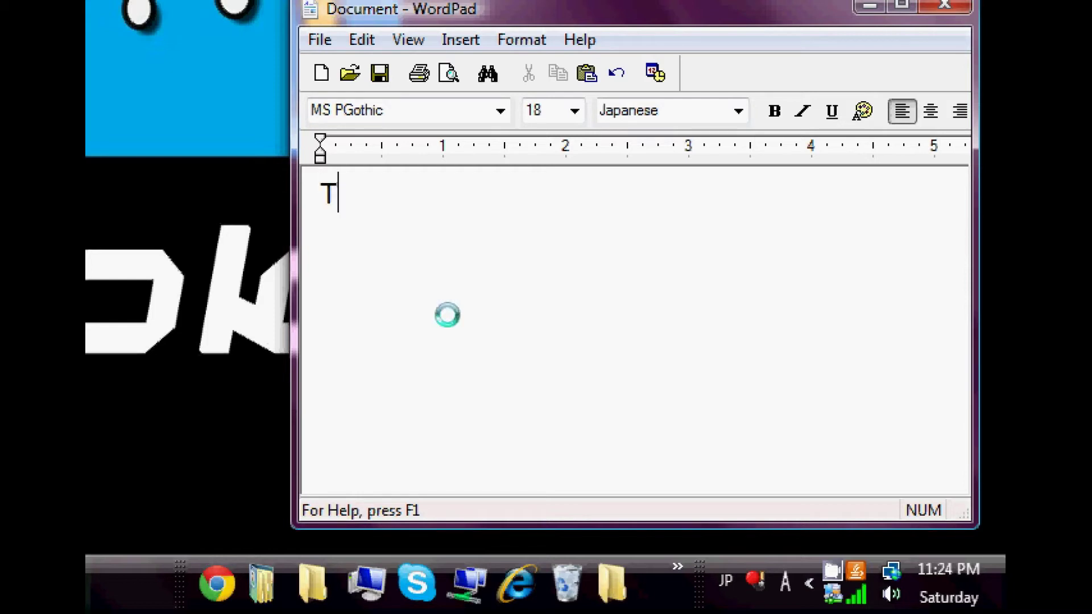
type("okyo")
key("Return")
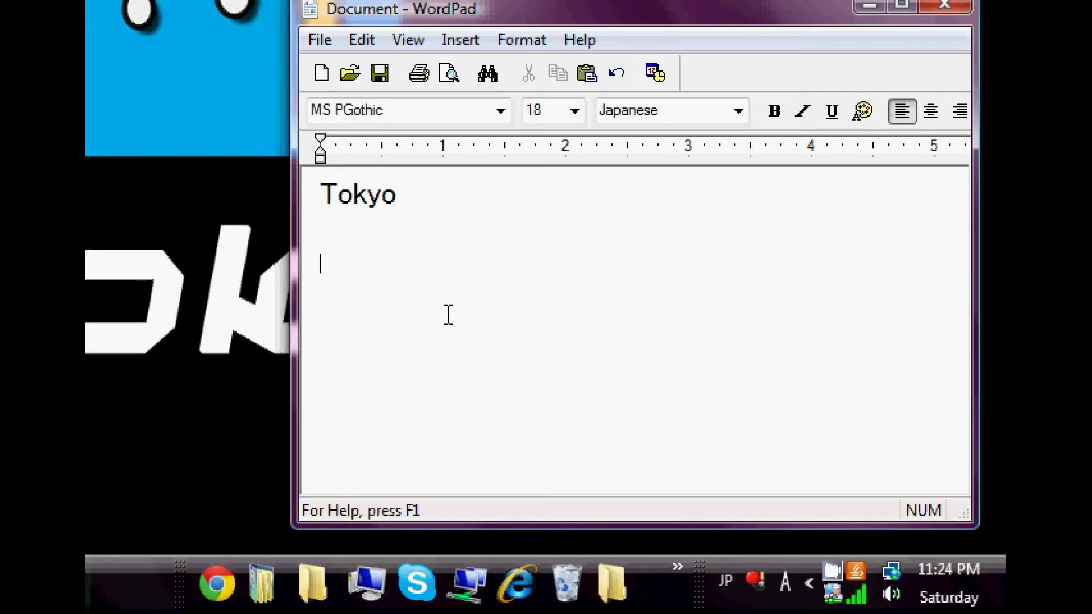
type("to-u")
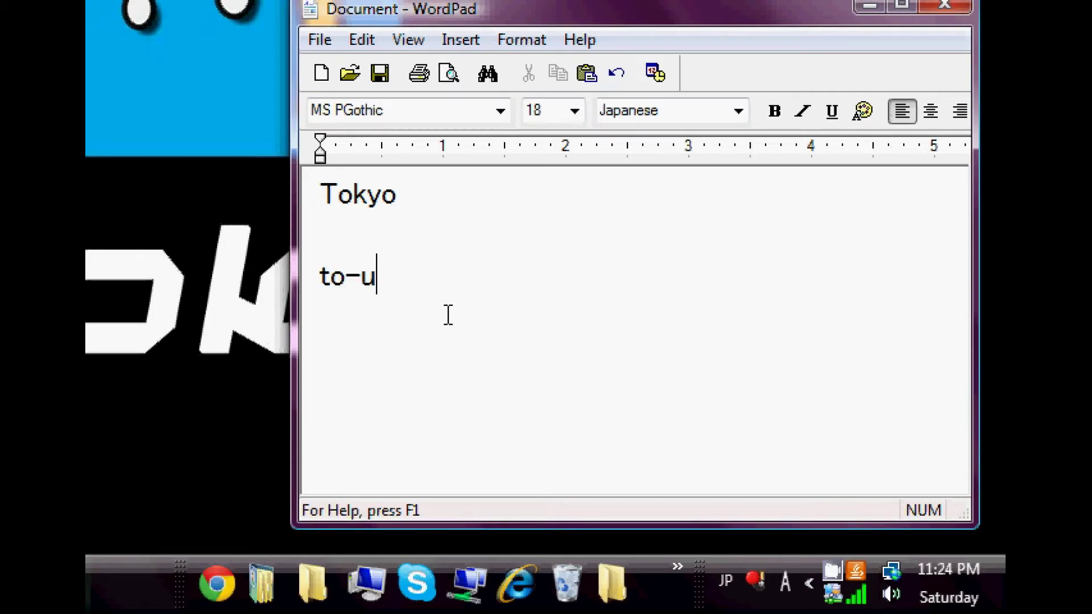
type("-kyo")
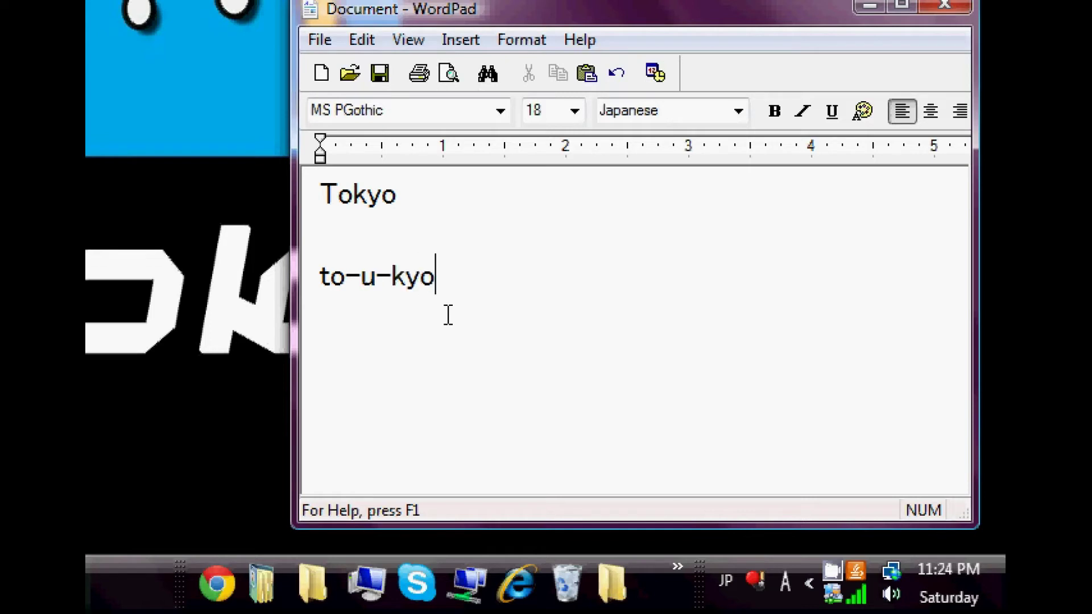
type("-u")
key("Up")
key("BackSpace")
key("Down")
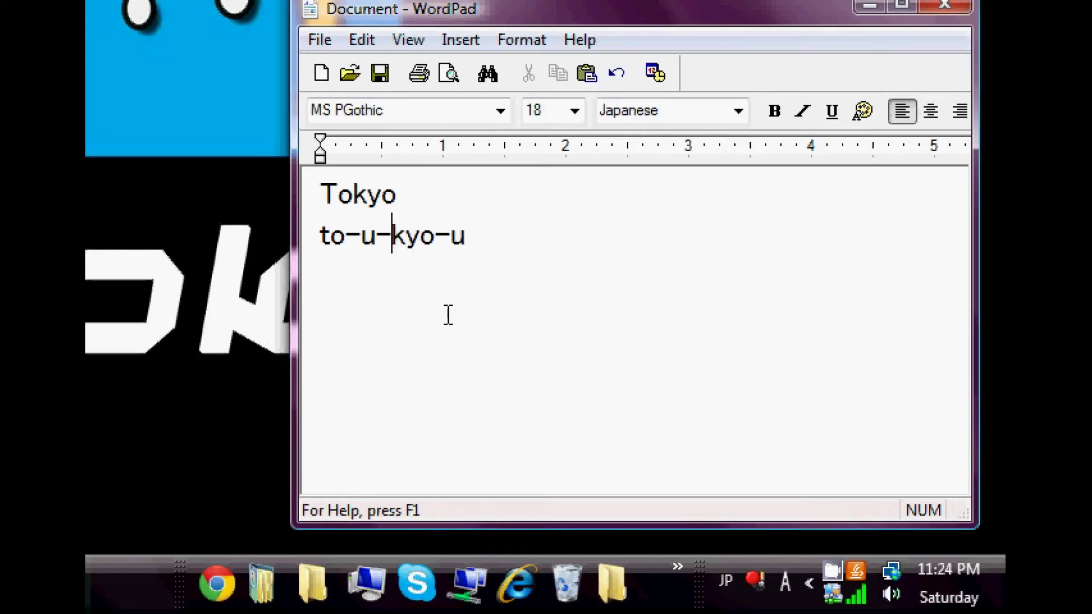
key("Right")
key("Right")
key("Right")
key("Right")
key("Right")
key("Return")
key("Return")
Step: Switch the IME to Hiragana and type toukyou to compose とうきょう
left_click(783, 579)
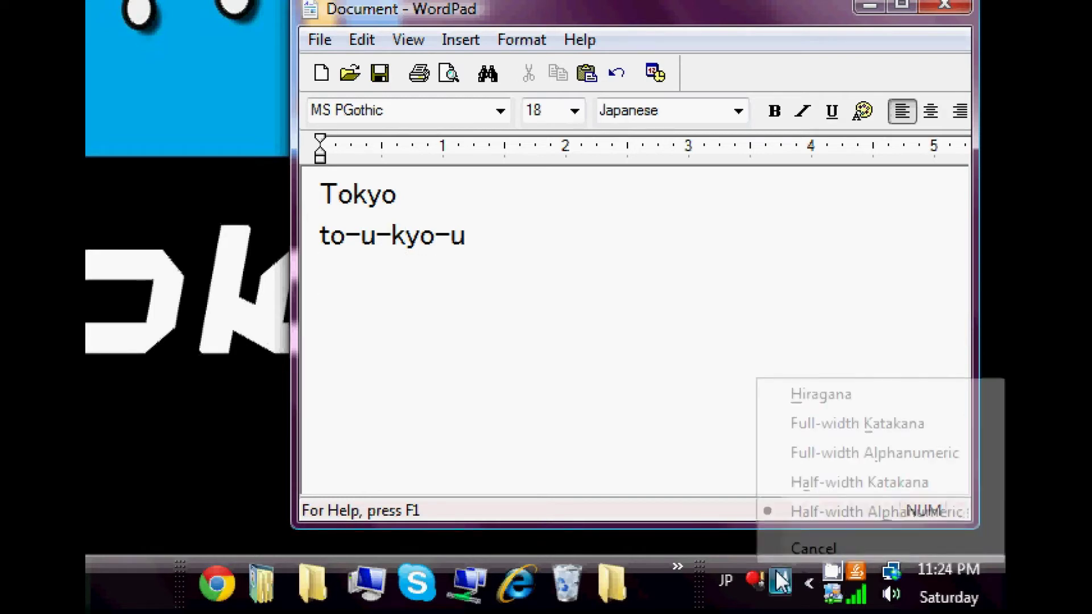
left_click(824, 402)
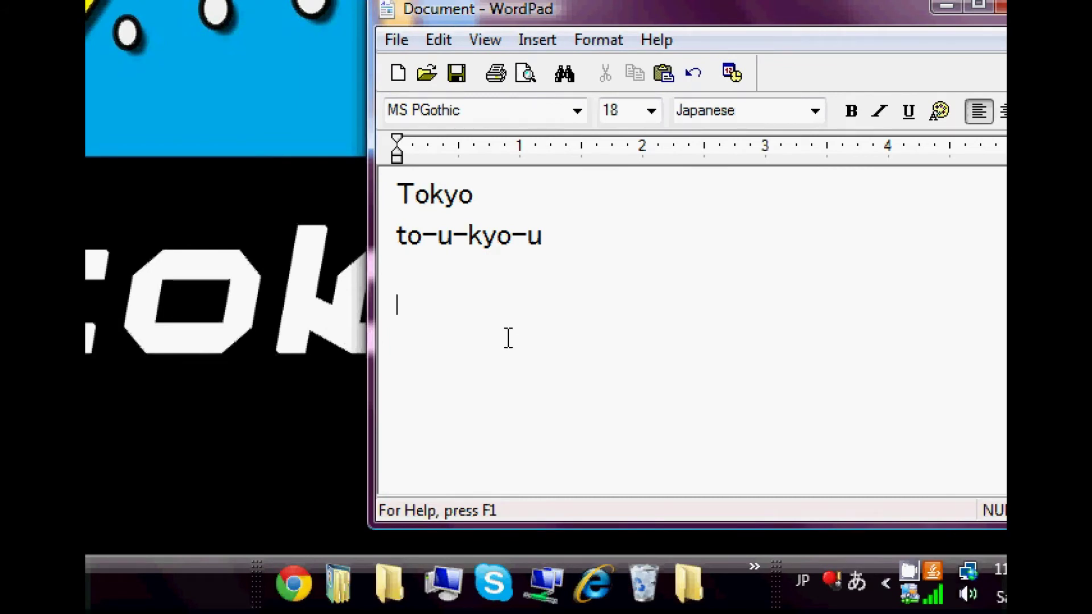
type("tou")
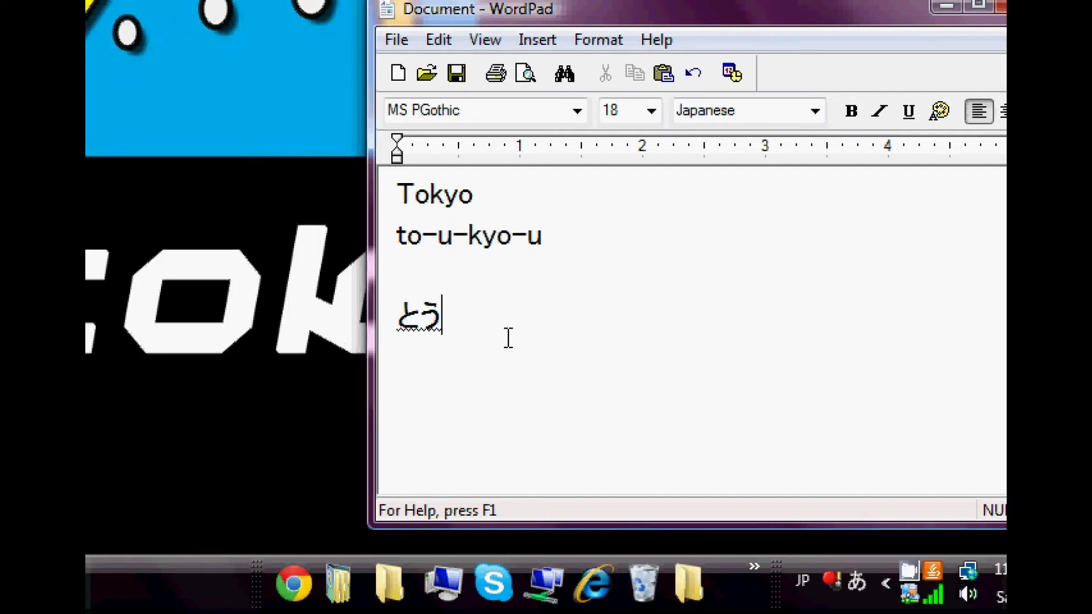
type("kyou")
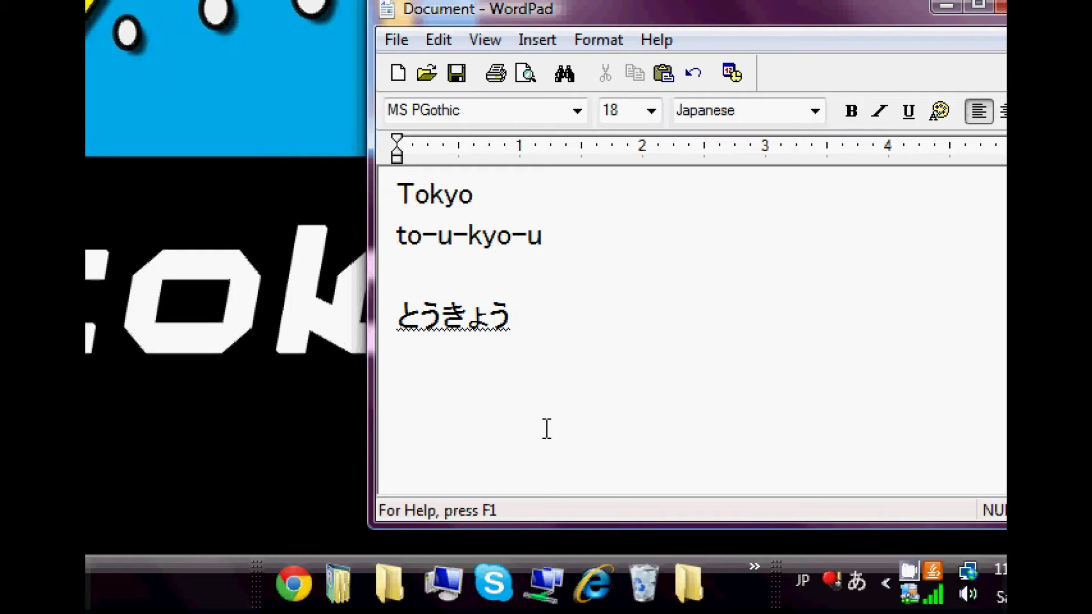
Step: Browse the conversion candidates for とうきょう and commit the kanji 東京
key("space")
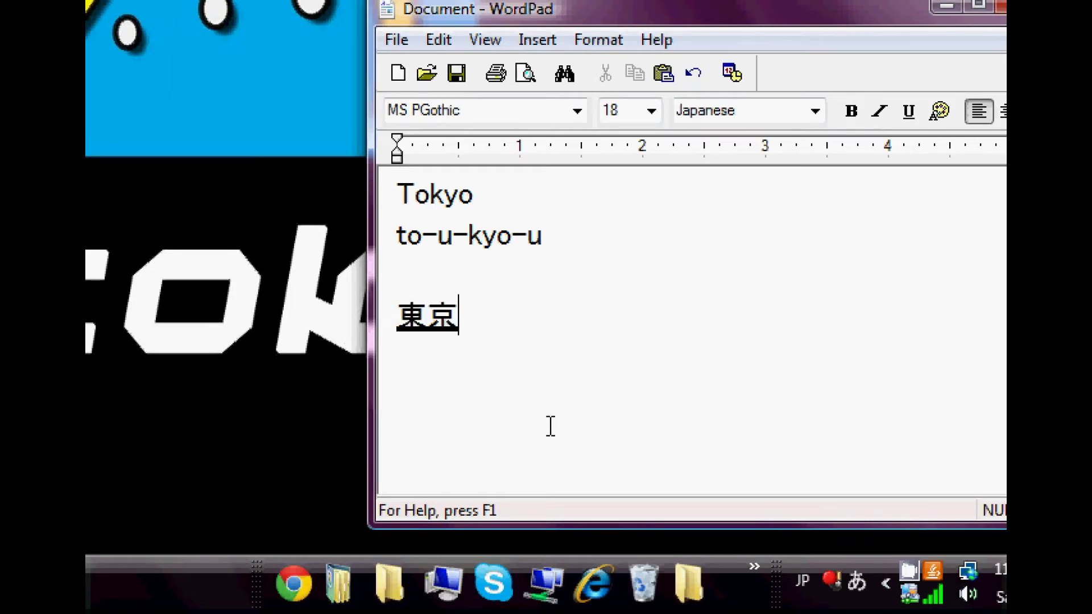
key("space")
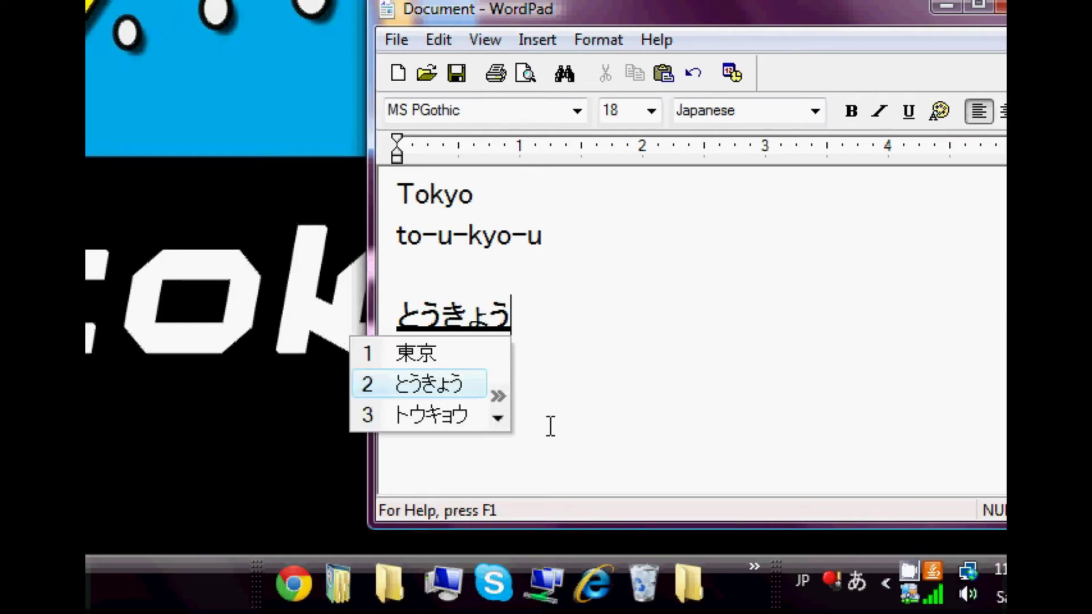
key("space")
key("Up")
key("Up")
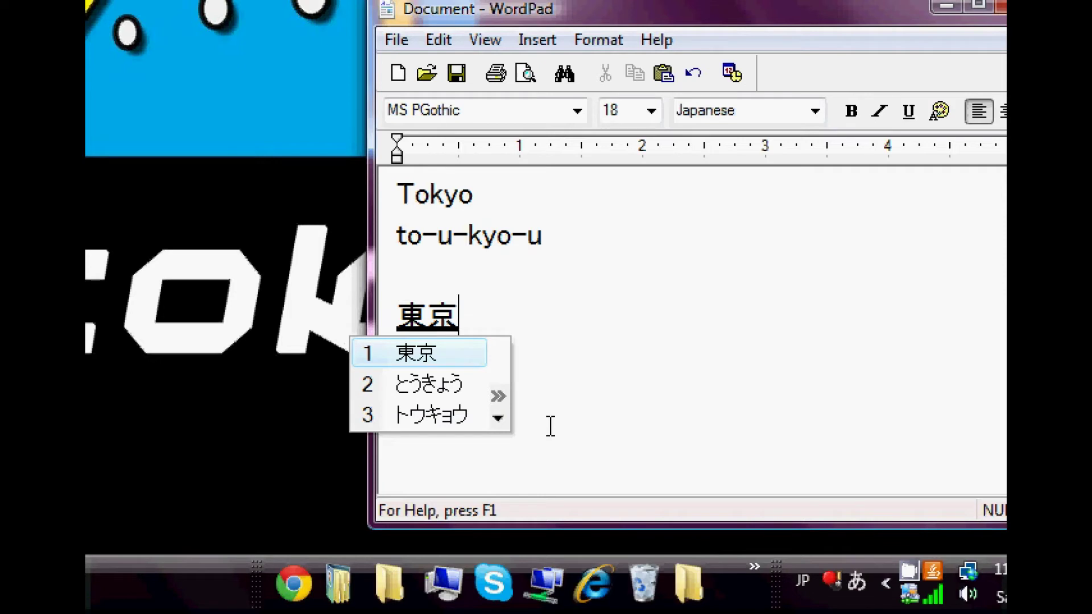
key("space")
key("Up")
key("space")
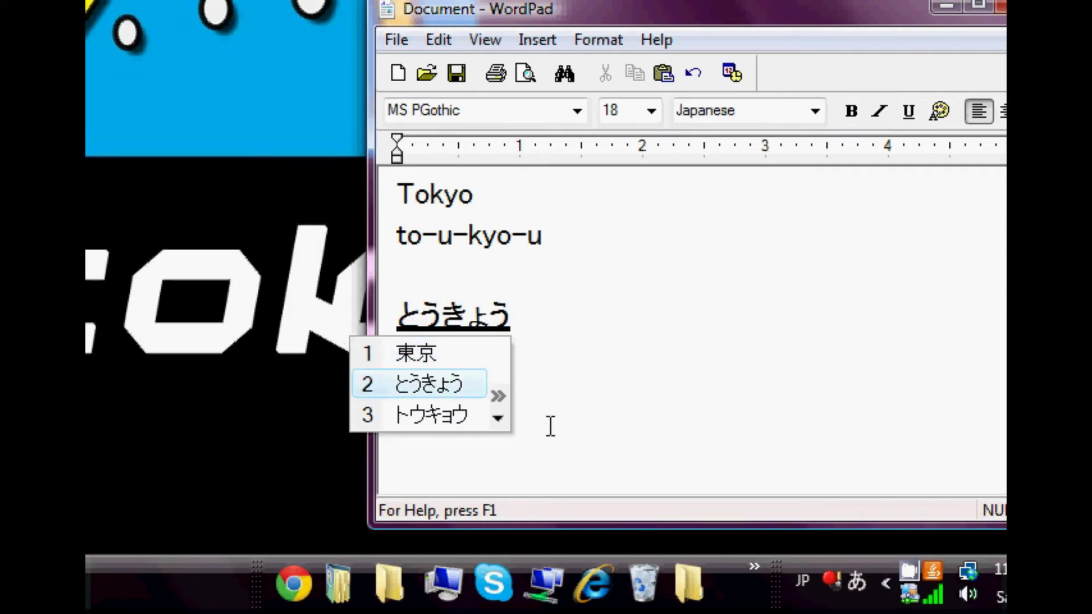
key("Up")
key("space")
key("space")
key("Up")
key("Up")
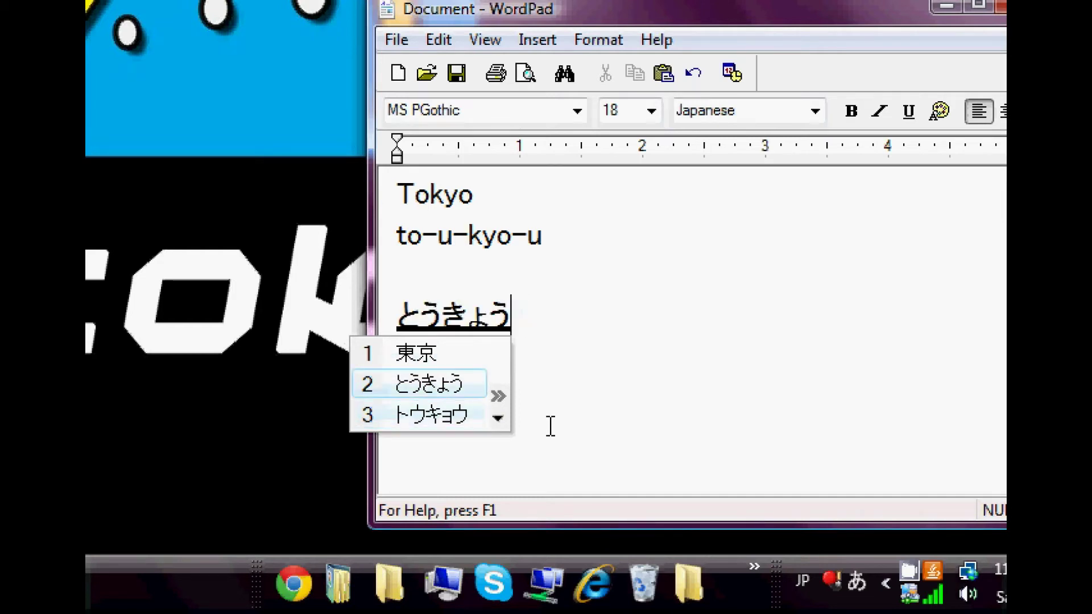
key("Return")
key("Return")
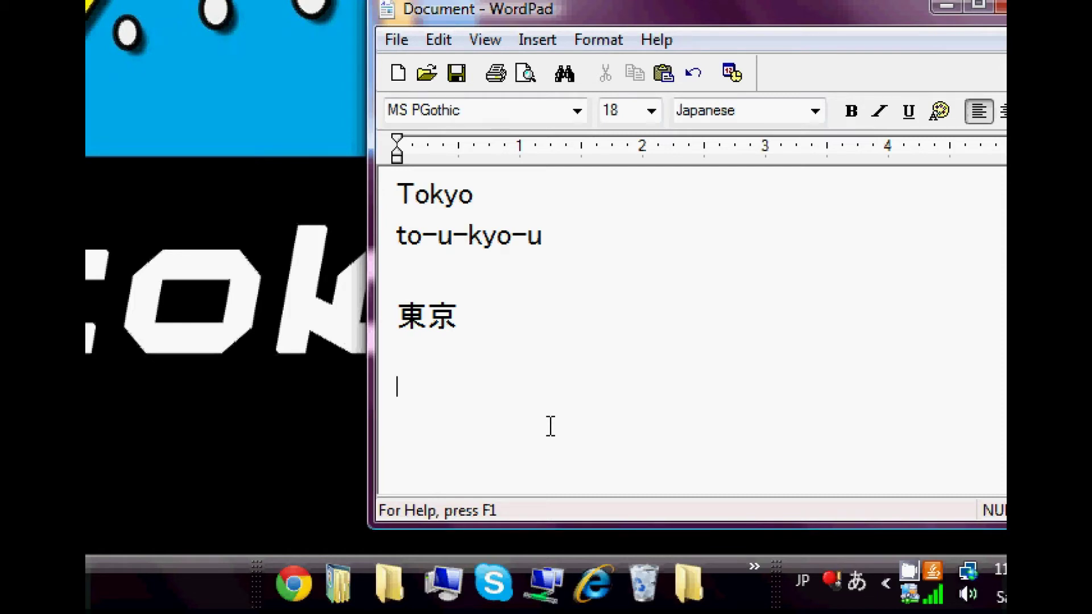
Step: Type 'Ni-ho-n', then on the next line type nihonn in Hiragana to compose にほん
type("N")
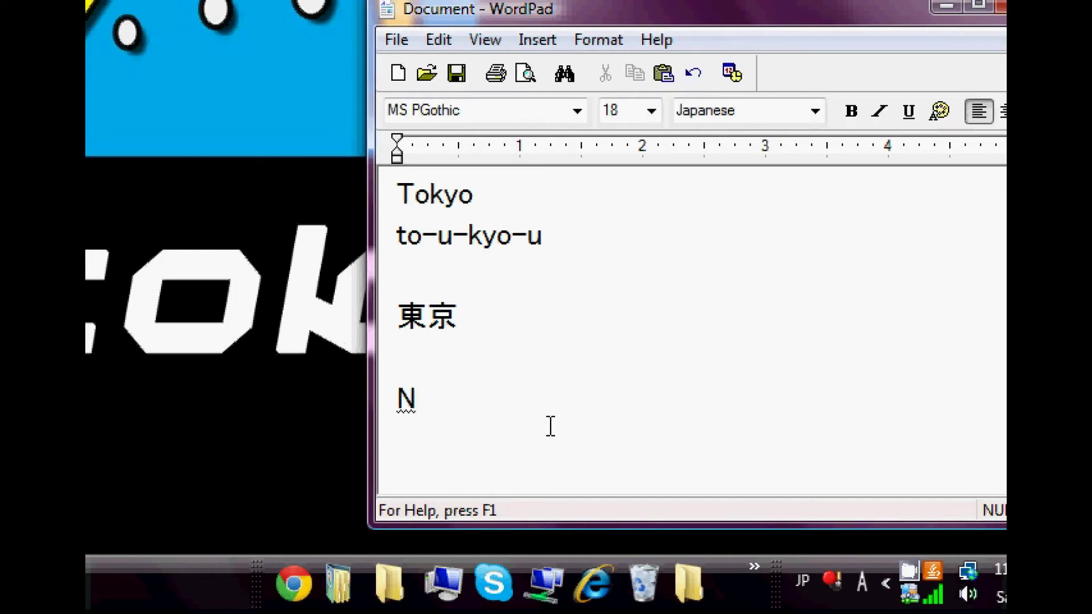
type("ihon")
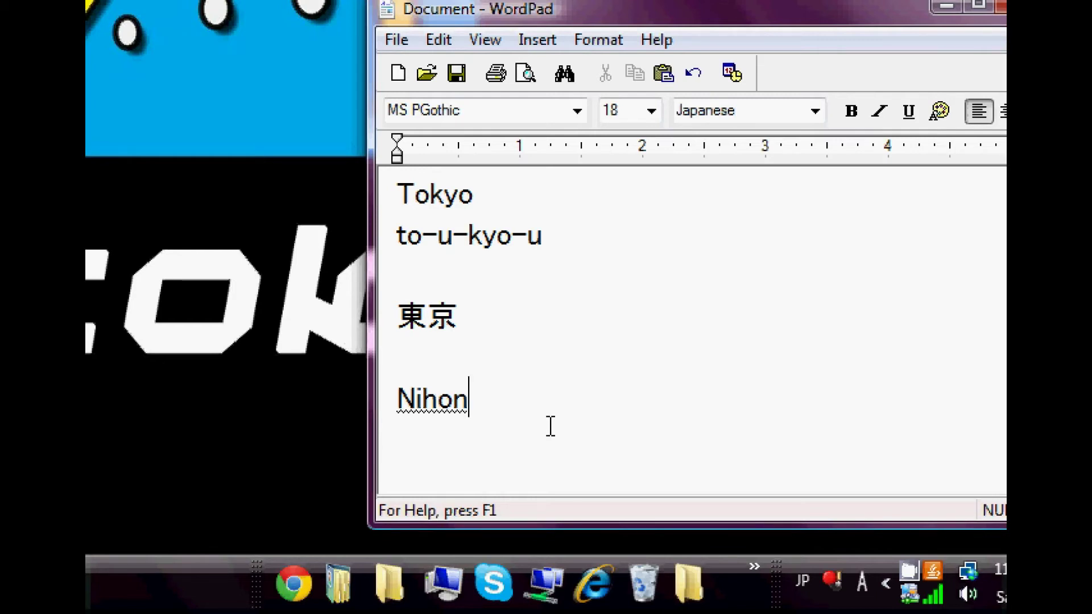
key("Left")
key("Left")
key("Left")
key("Left")
type("-")
key("Right")
key("Right")
type("-")
key("Right")
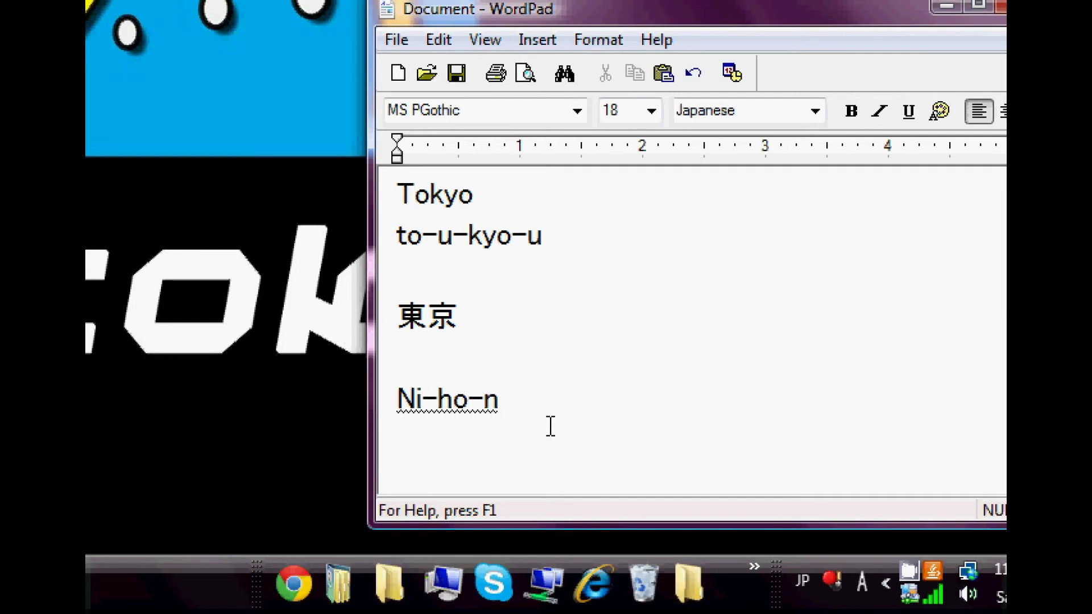
key("Return")
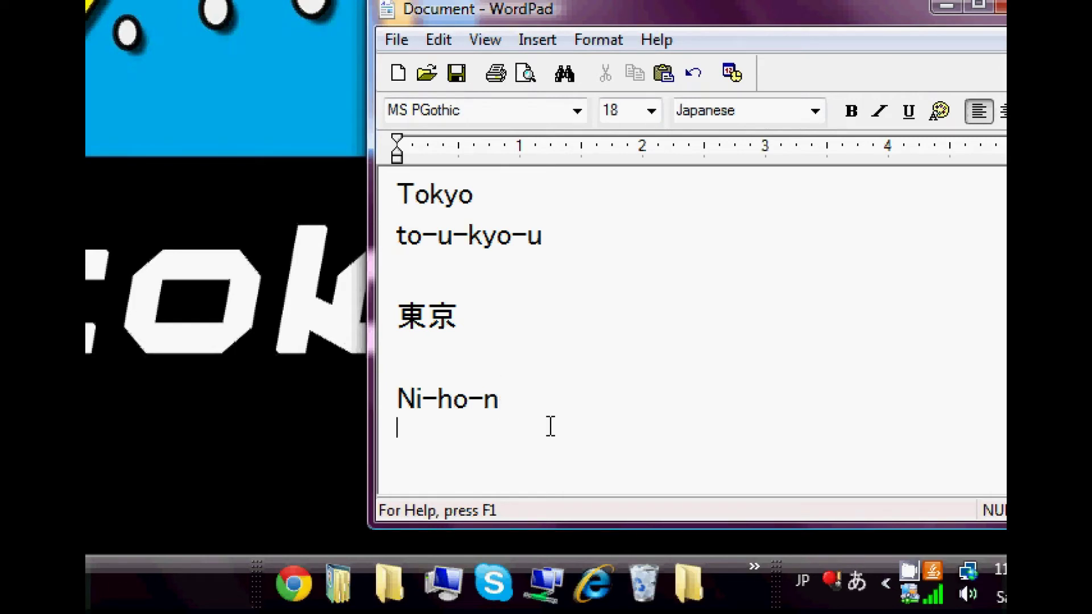
type("ni")
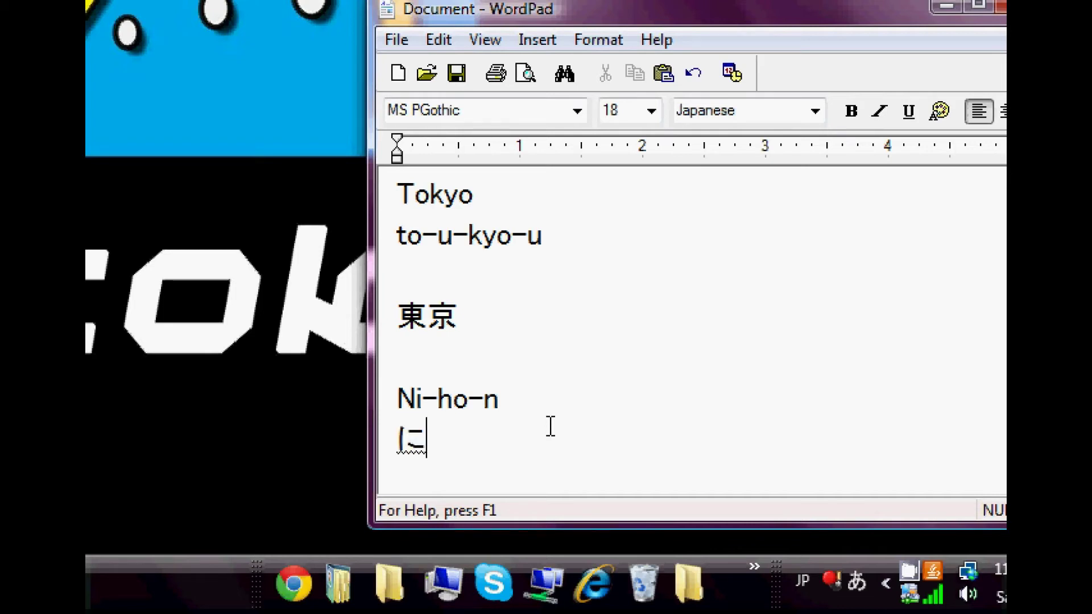
type("ho")
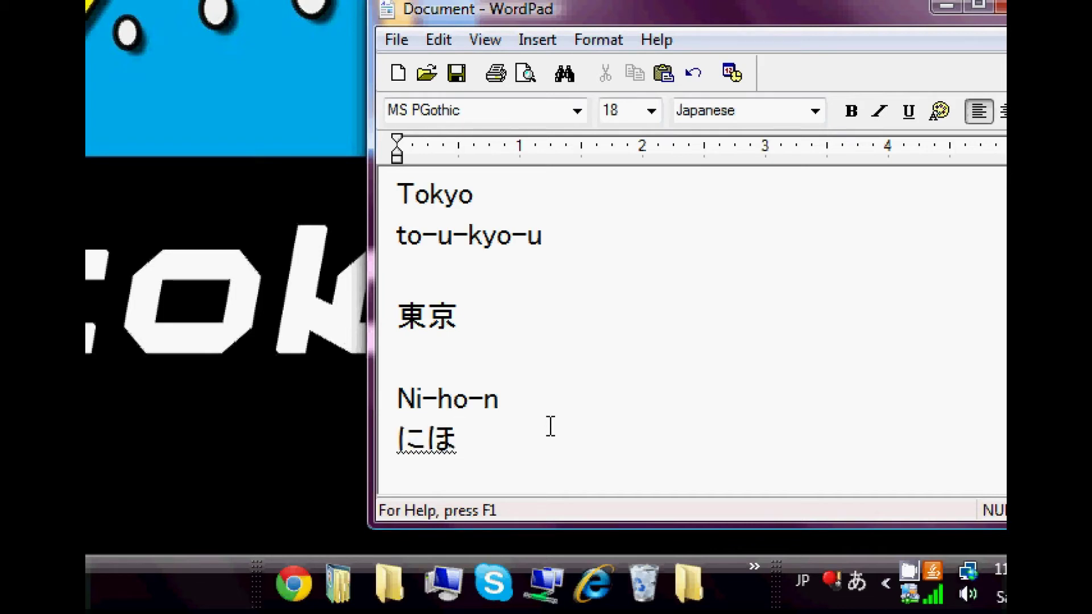
type("nn")
Step: Browse the conversion candidates for にほん, passing 弐本 and returning to 日本
key("space")
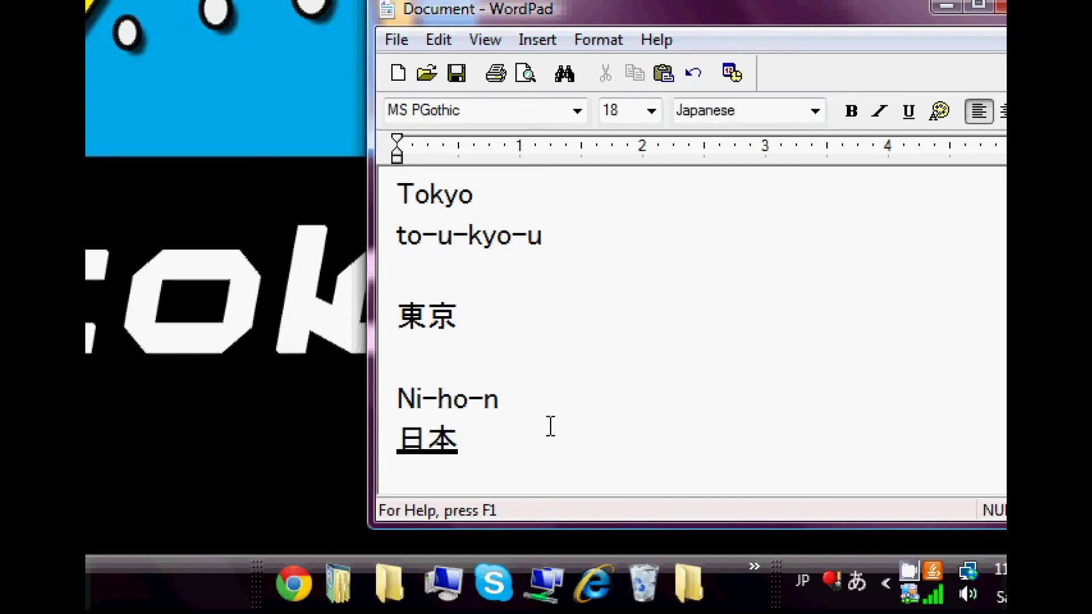
key("space")
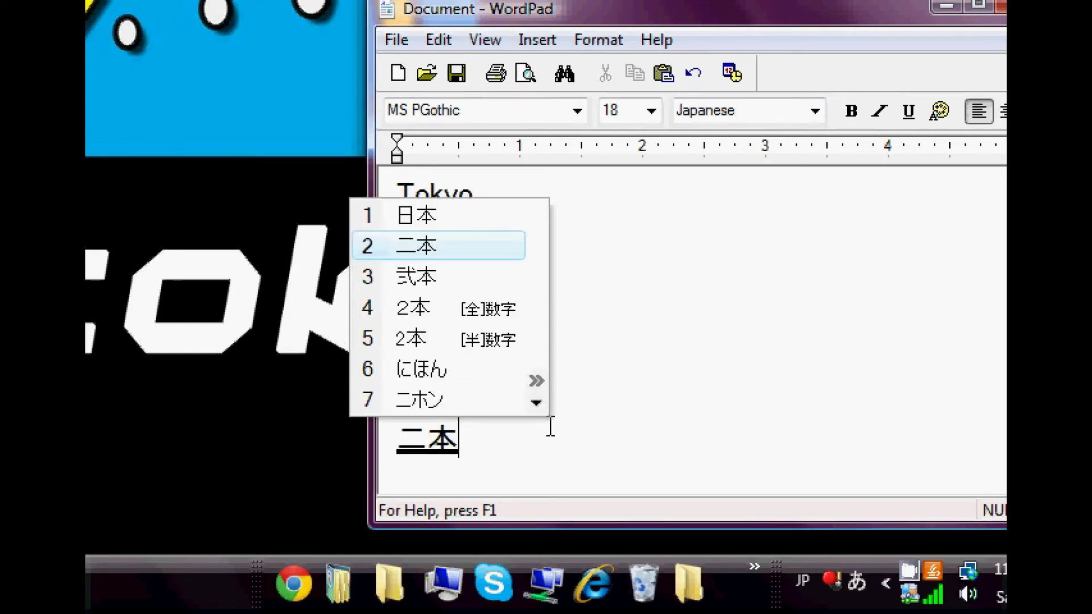
key("space")
key("space")
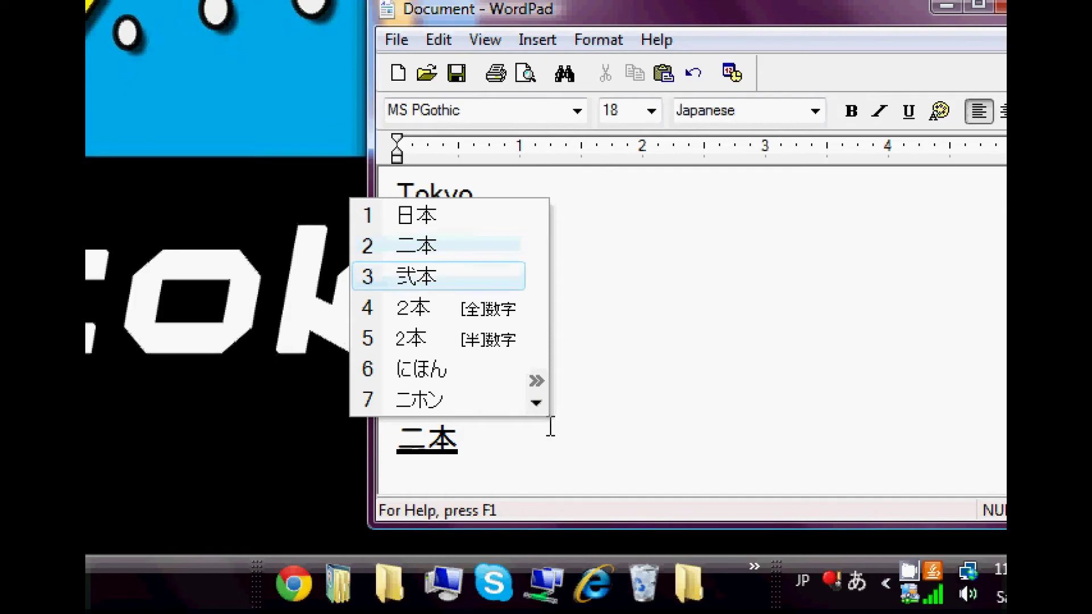
key("Up")
key("Up")
key("Up")
key("Up")
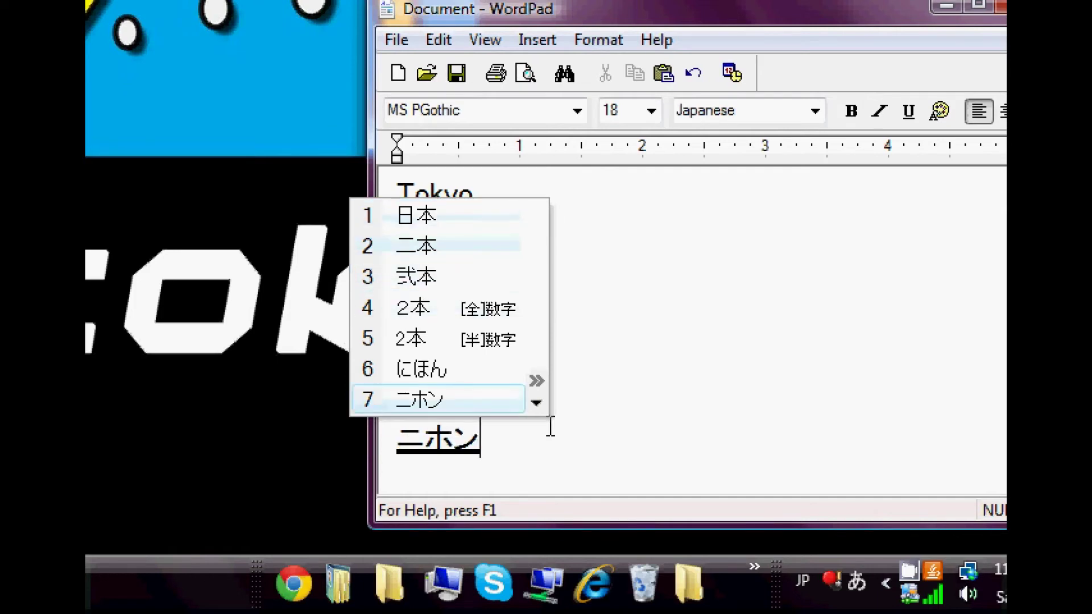
key("space")
key("space")
key("space")
key("Up")
key("Up")
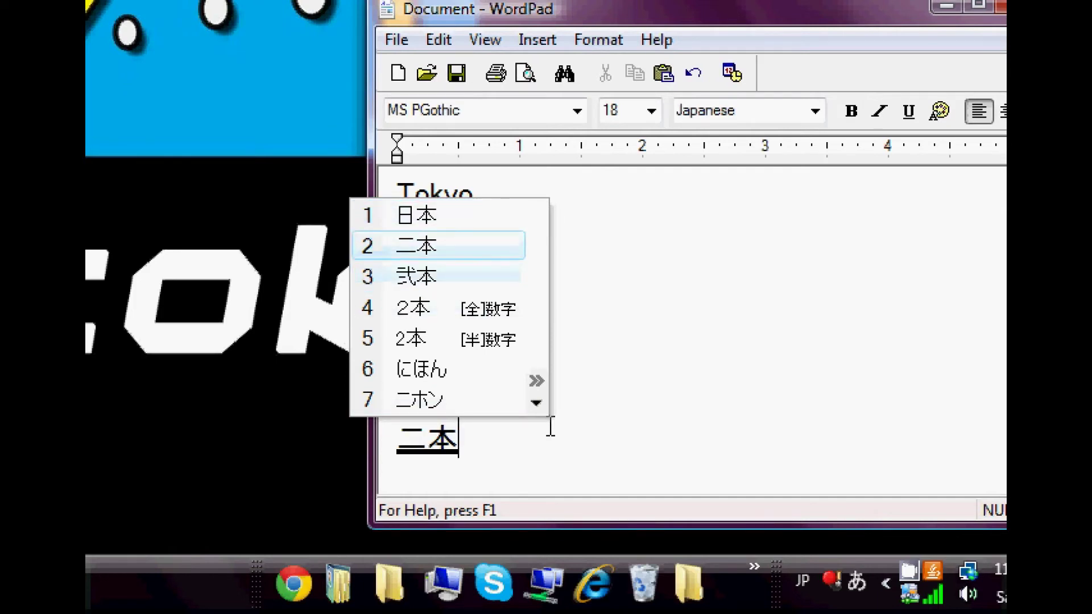
key("space")
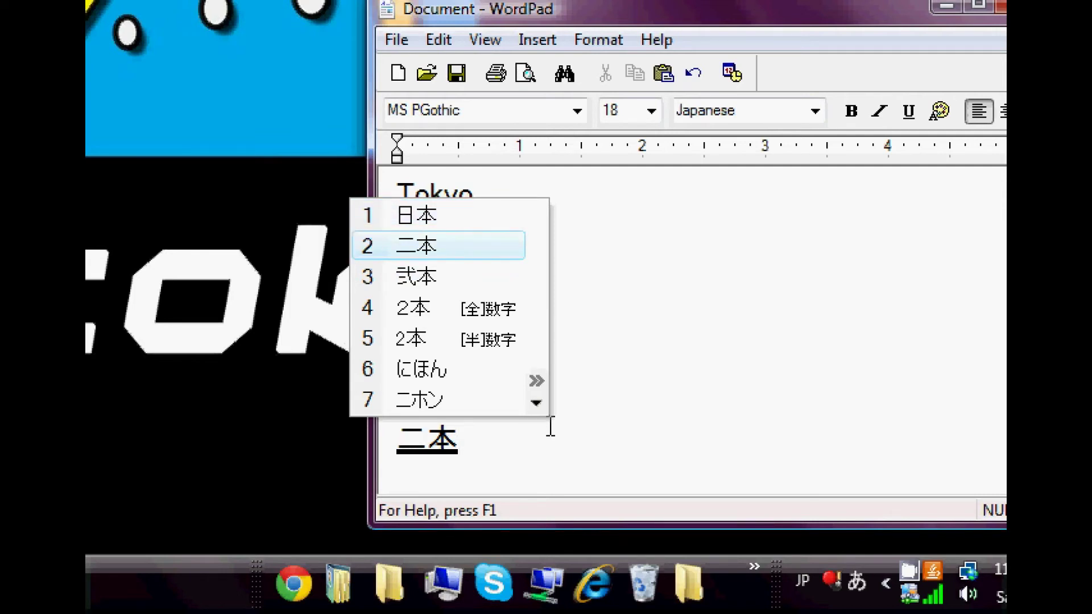
key("space")
key("space")
key("space")
key("space")
key("space")
key("space")
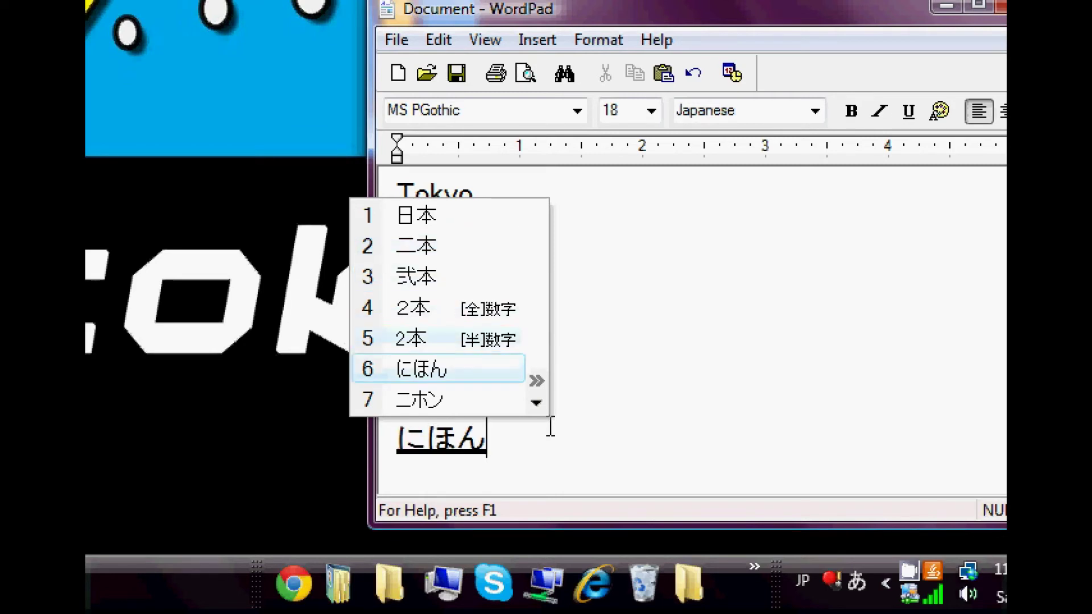
Step: Commit 日本 below Ni-ho-n and return to the blank line after 東京
key("space")
key("space")
key("space")
key("space")
key("space")
key("space")
key("Up")
key("Up")
key("Up")
key("Up")
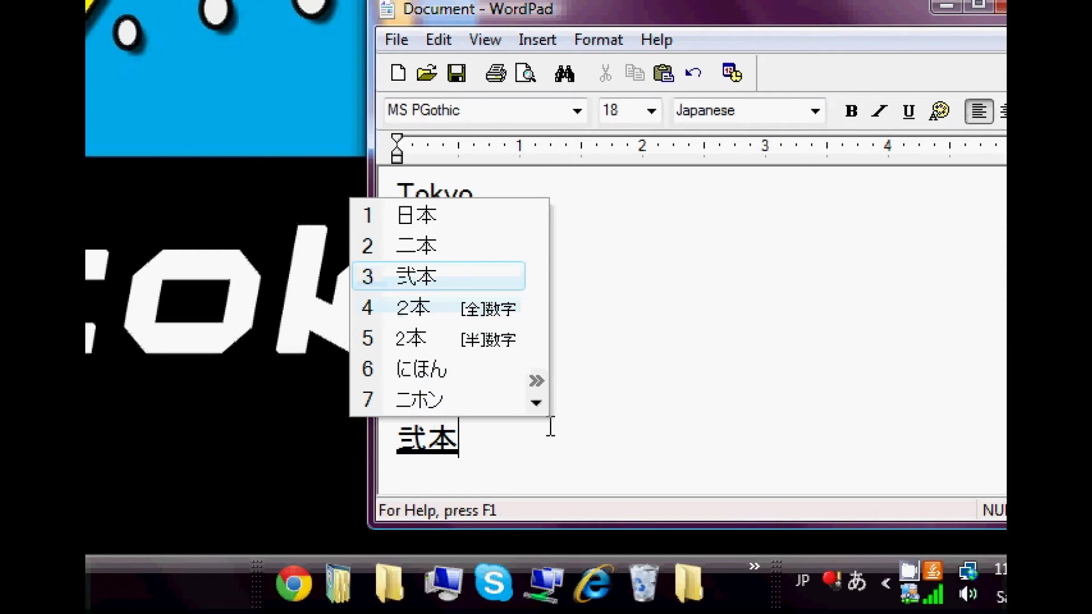
key("Down")
key("Down")
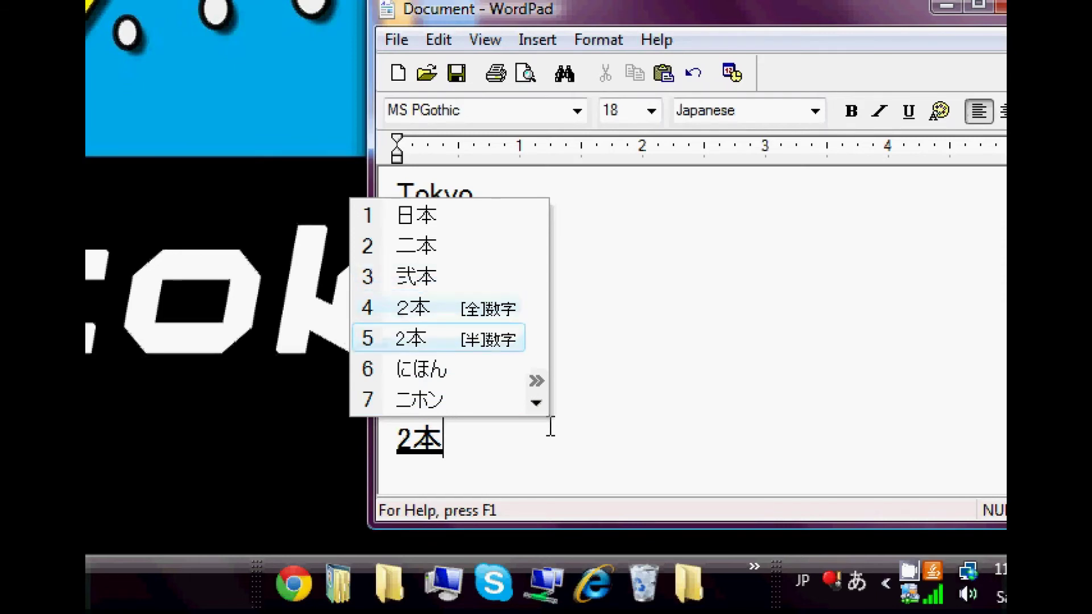
key("Up")
key("Down")
key("Down")
key("Down")
key("Down")
key("Down")
key("Down")
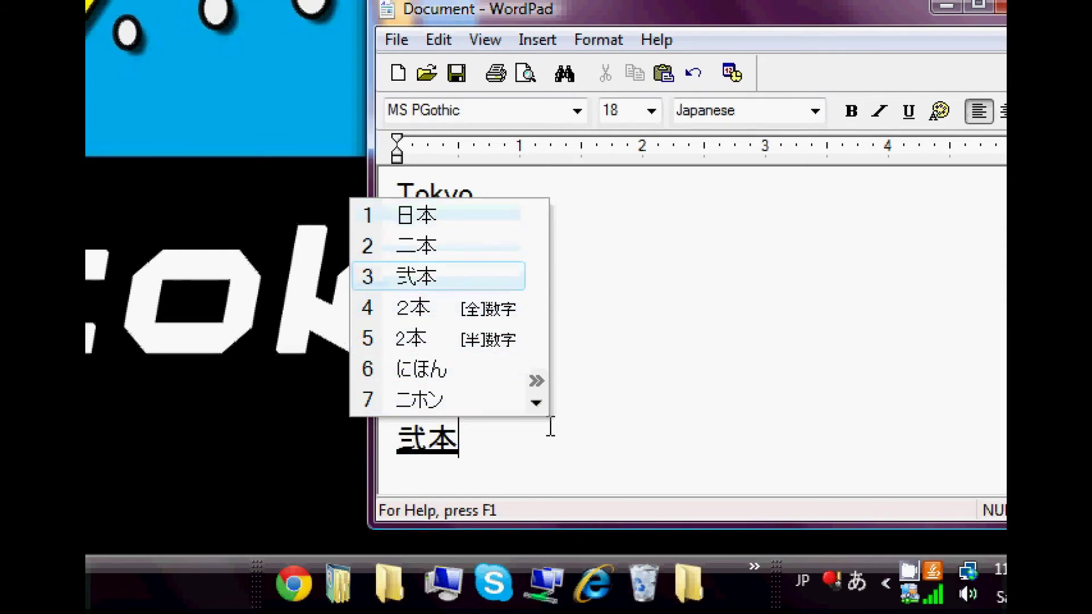
key("Down")
key("Down")
key("Down")
key("Down")
key("Down")
key("Return")
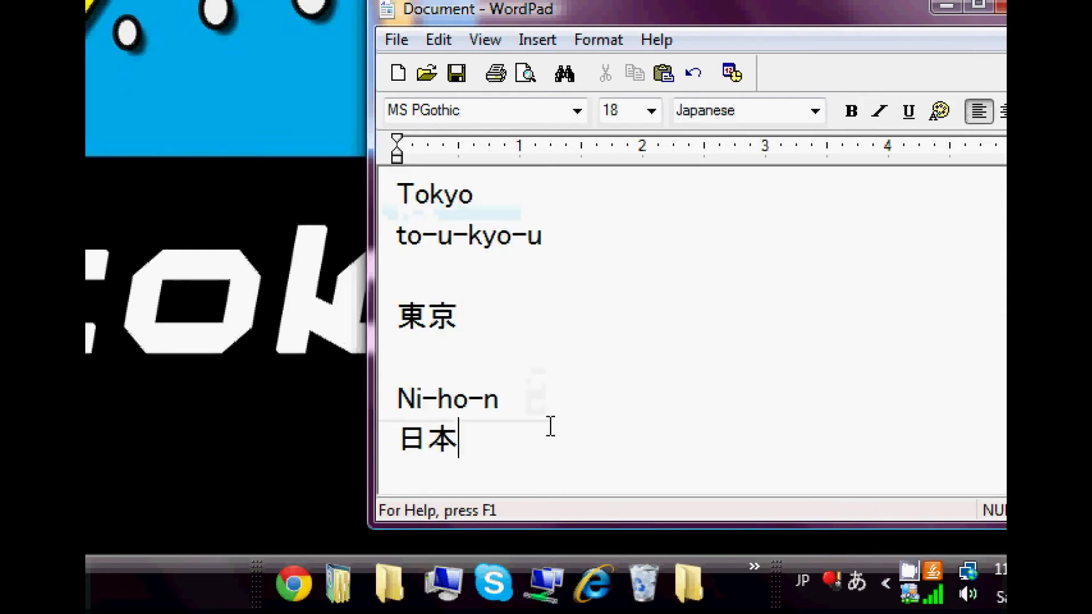
key("Return")
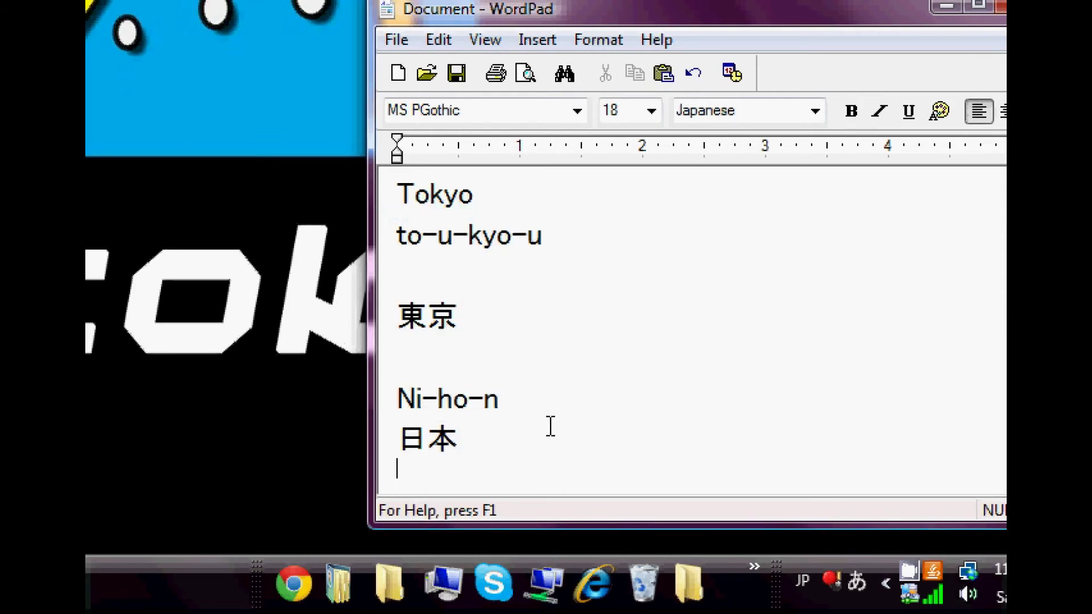
left_click(468, 360)
Step: Delete the blank lines above and below 東京 so the entries sit together
key("BackSpace")
left_click(458, 275)
key("BackSpace")
left_click(483, 410)
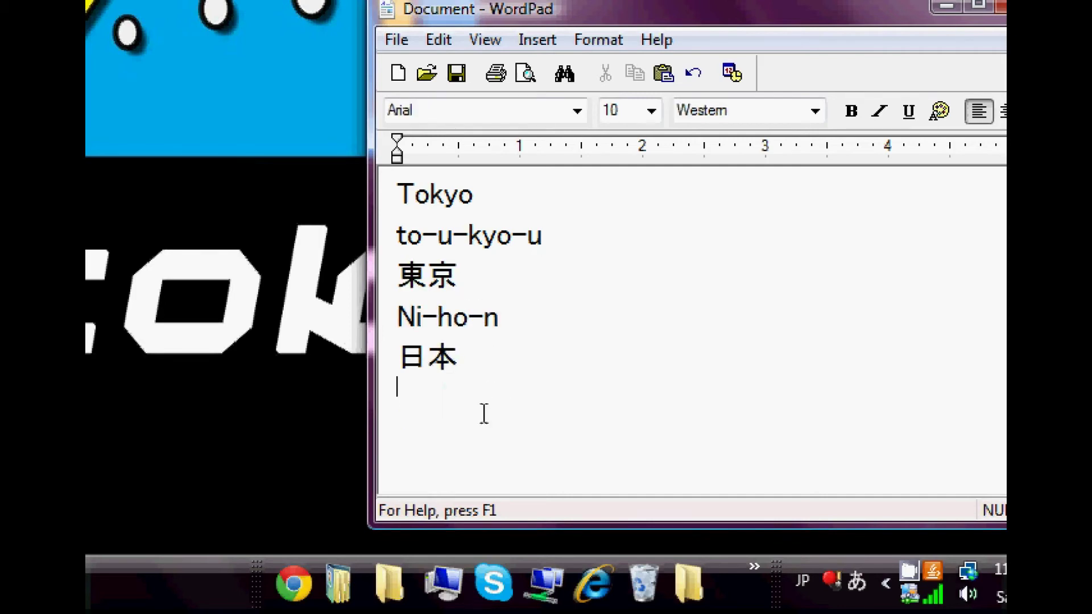
Step: Add the word Ichi on a new line in 16-point bold, then start the line below
key("Return")
type("k")
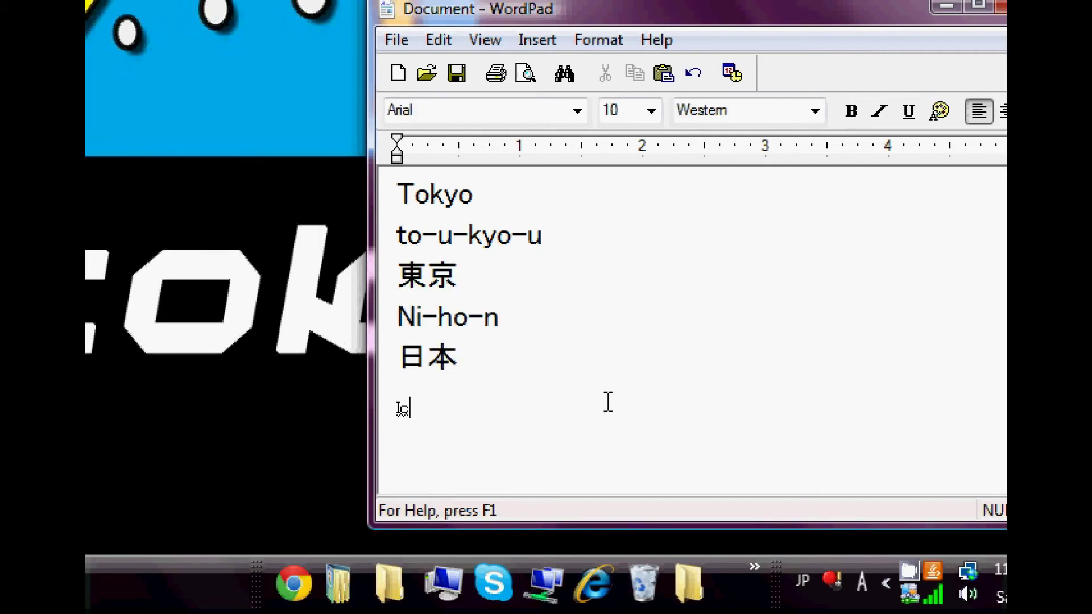
type("h")
key("space")
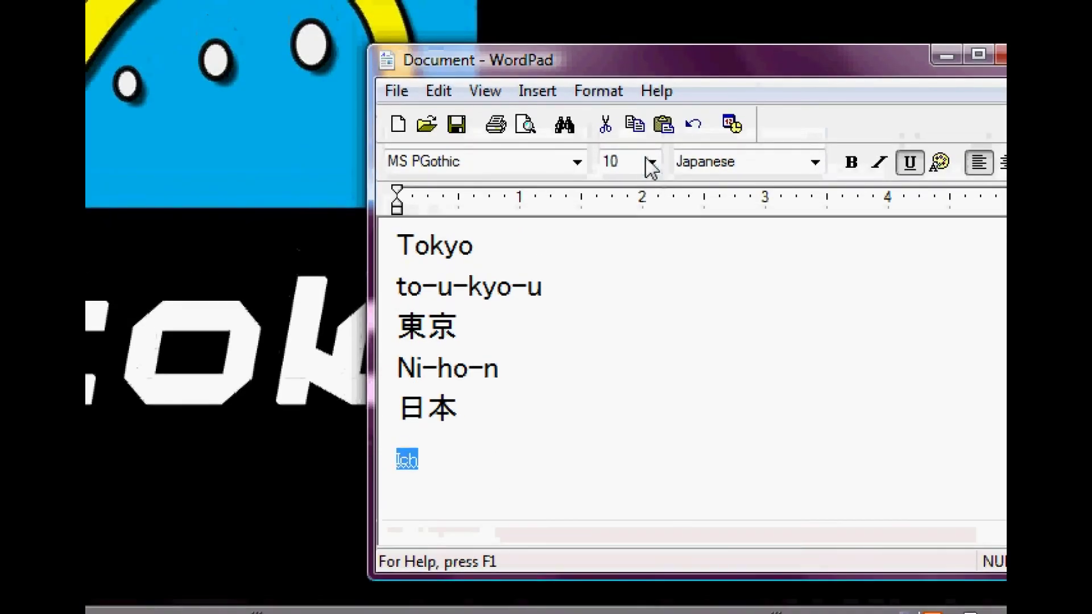
left_click(647, 161)
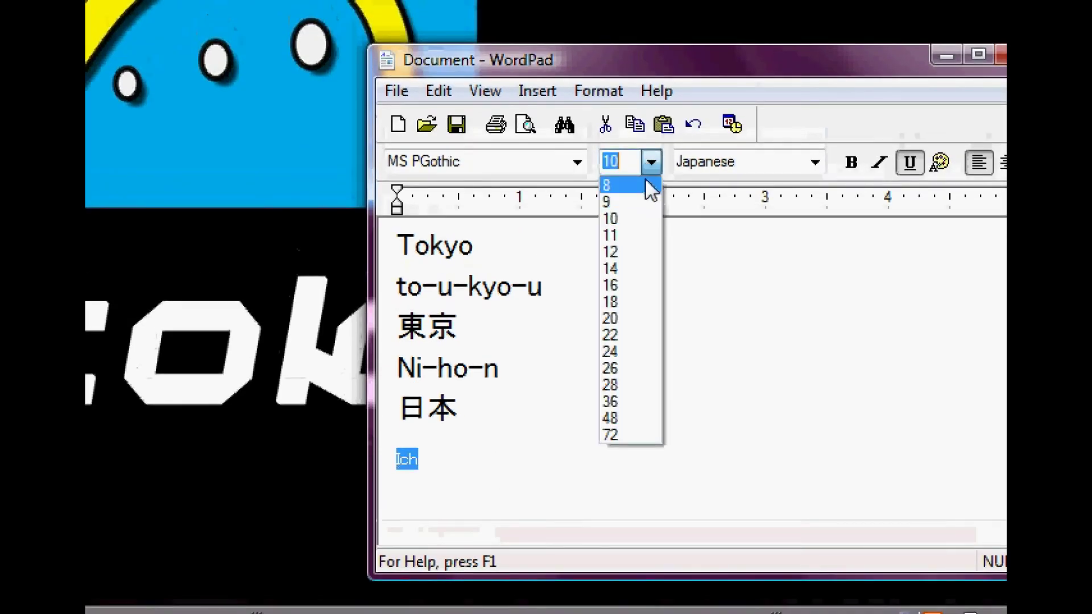
left_click(646, 284)
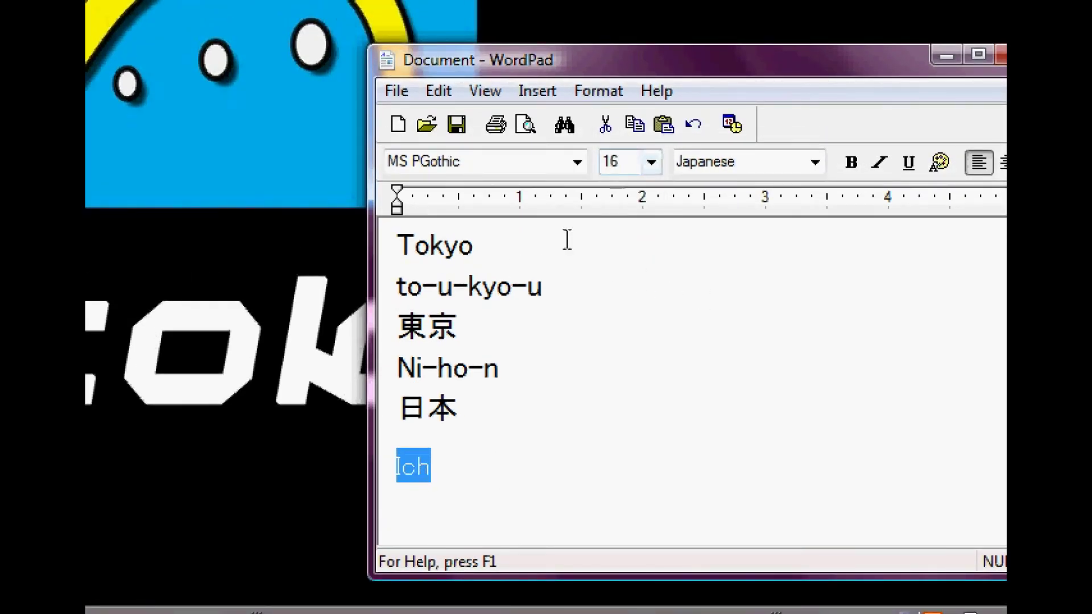
left_click(851, 162)
left_click(477, 462)
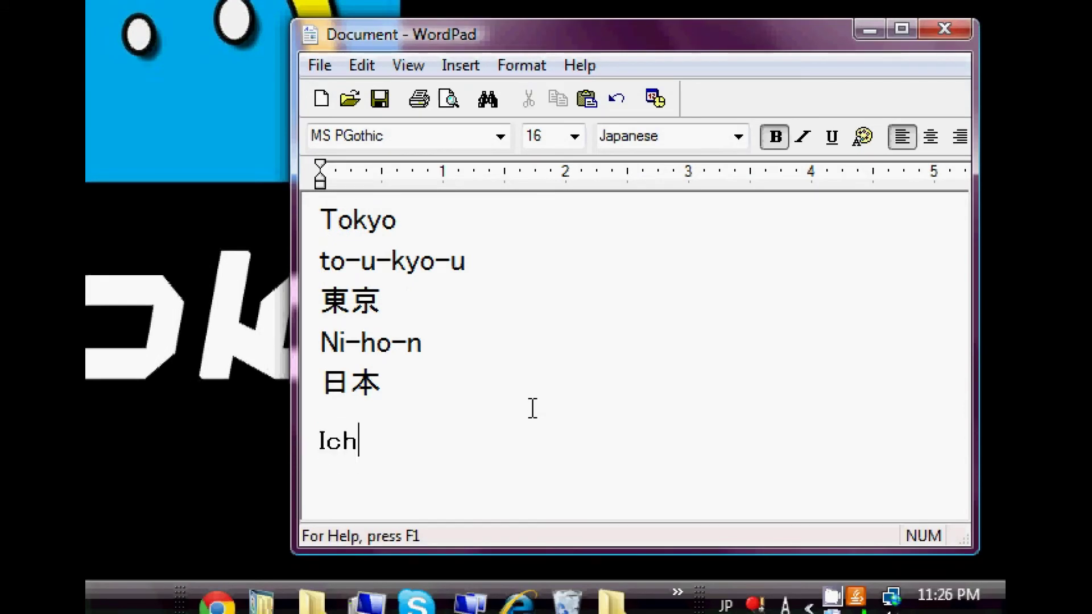
type("i")
key("Return")
type("i")
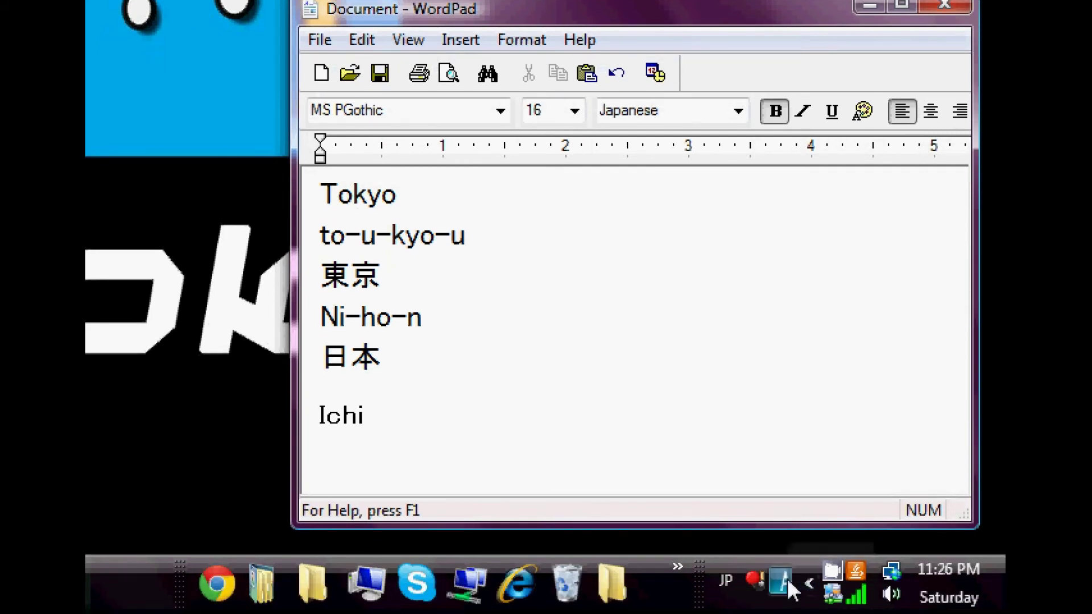
left_click(783, 606)
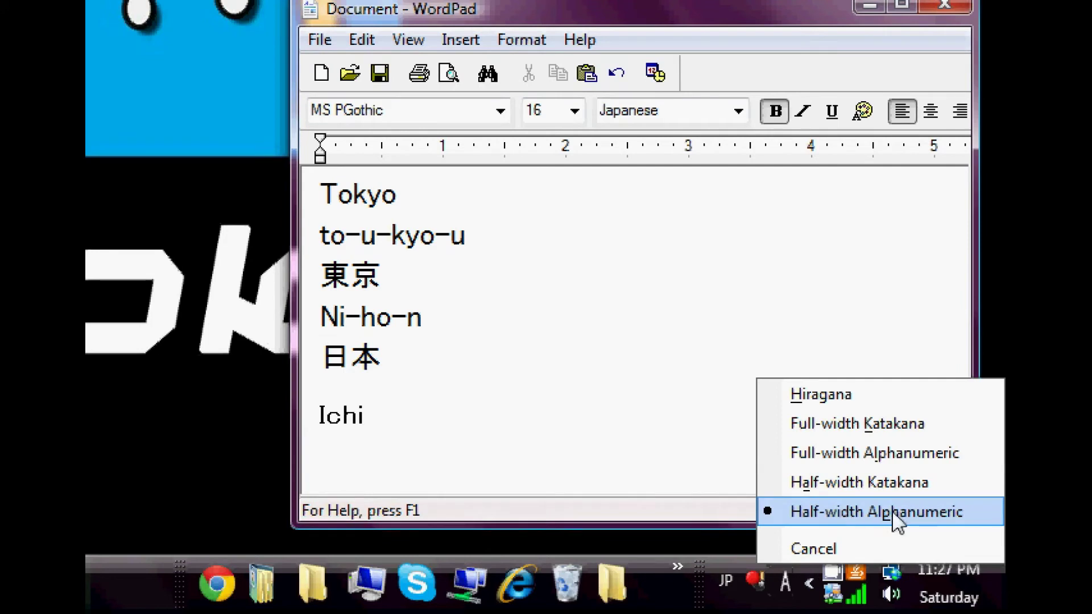
Step: Switch the IME to Hiragana, convert ichi, compare candidates like 壱, and commit 一
left_click(857, 394)
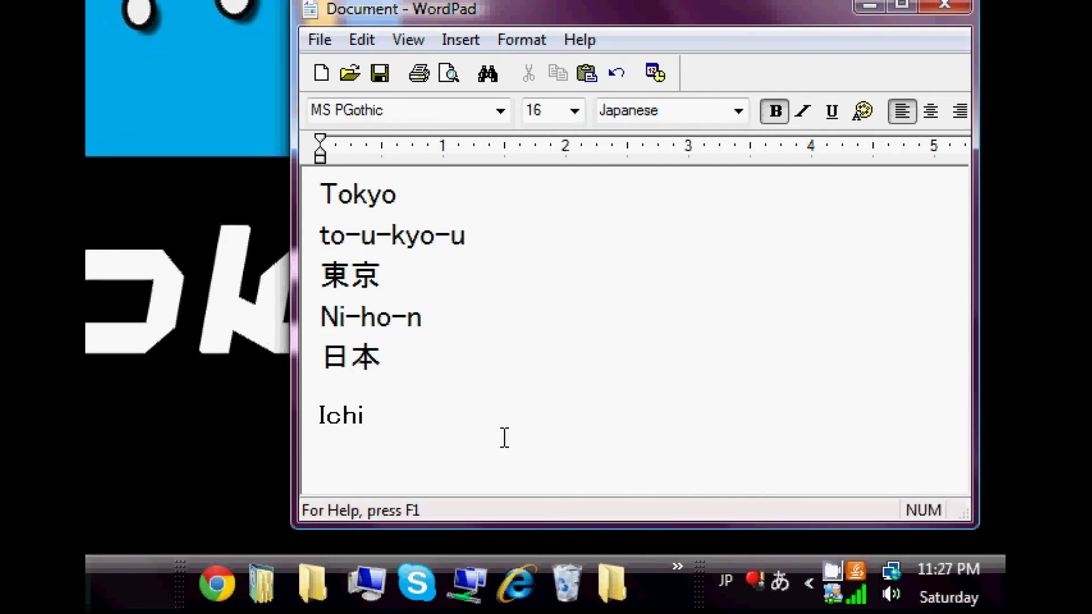
type("ichi")
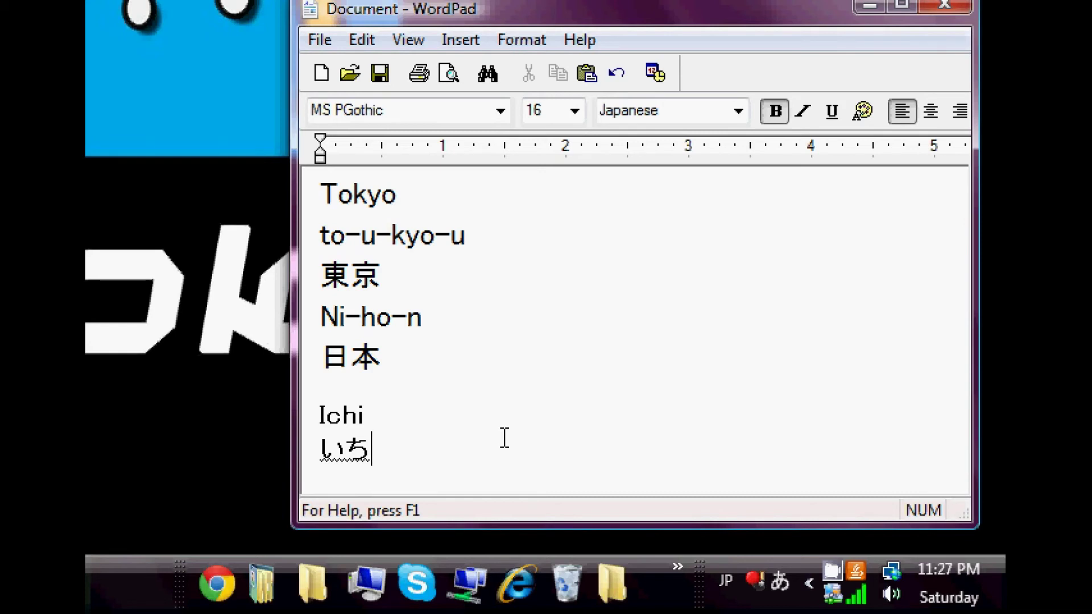
key("space")
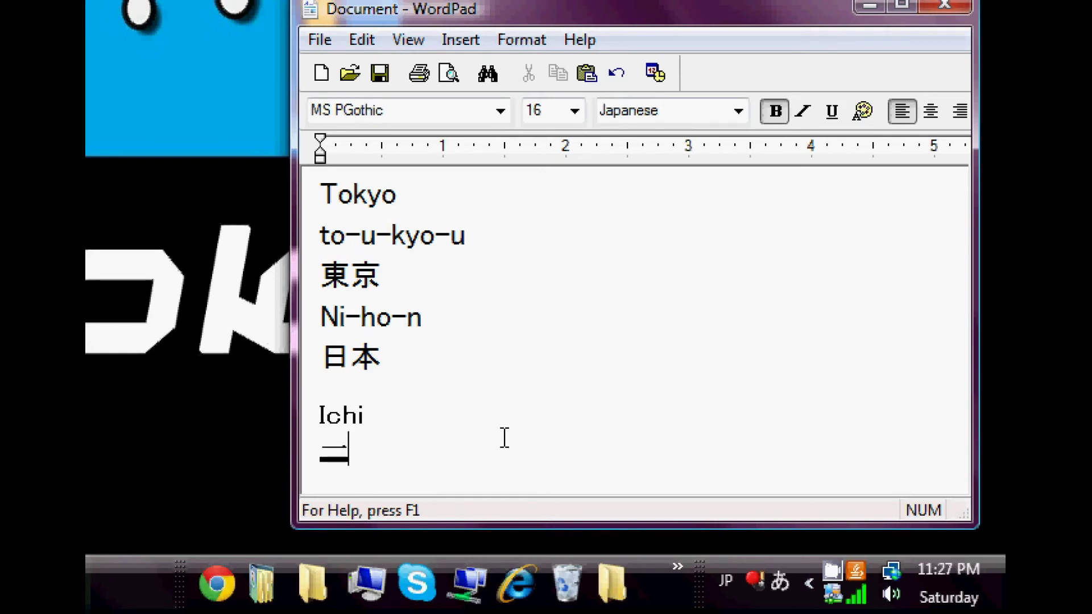
key("space")
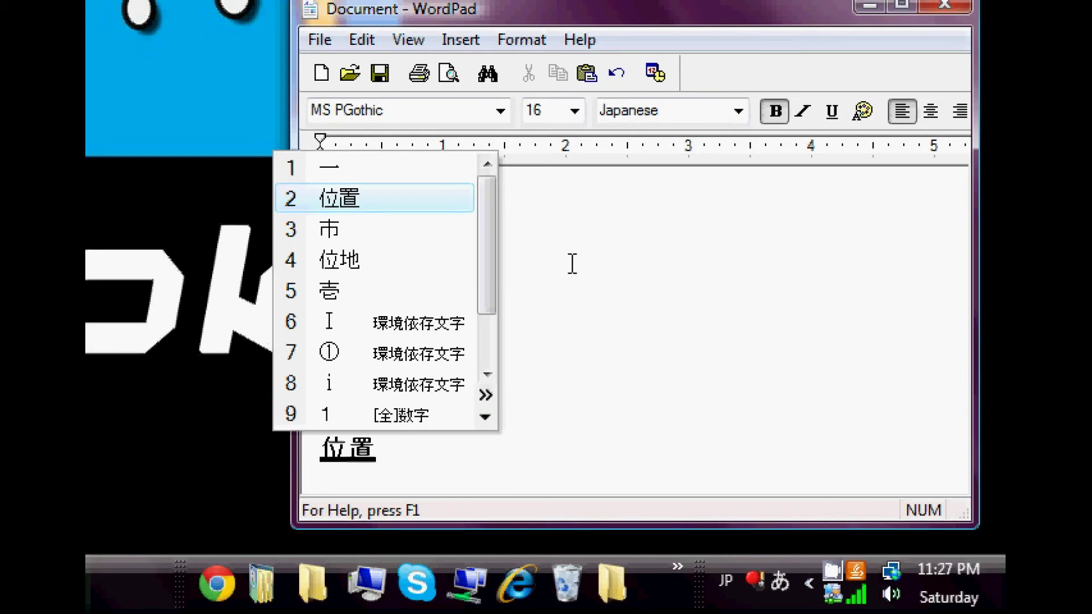
key("space")
key("space")
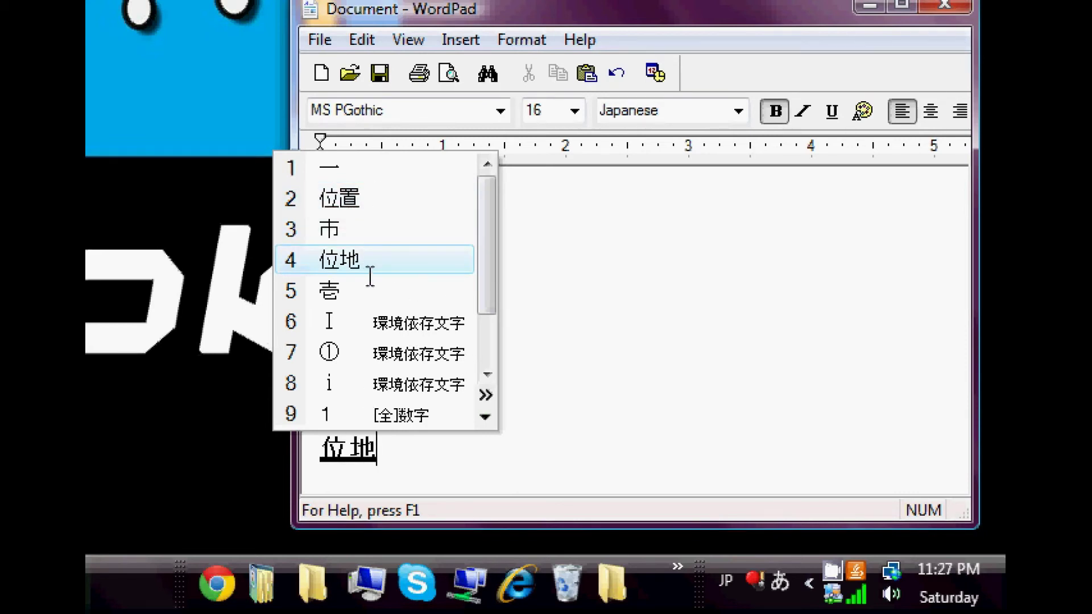
left_click(371, 295)
key("space")
key("space")
key("space")
key("space")
key("space")
key("space")
key("space")
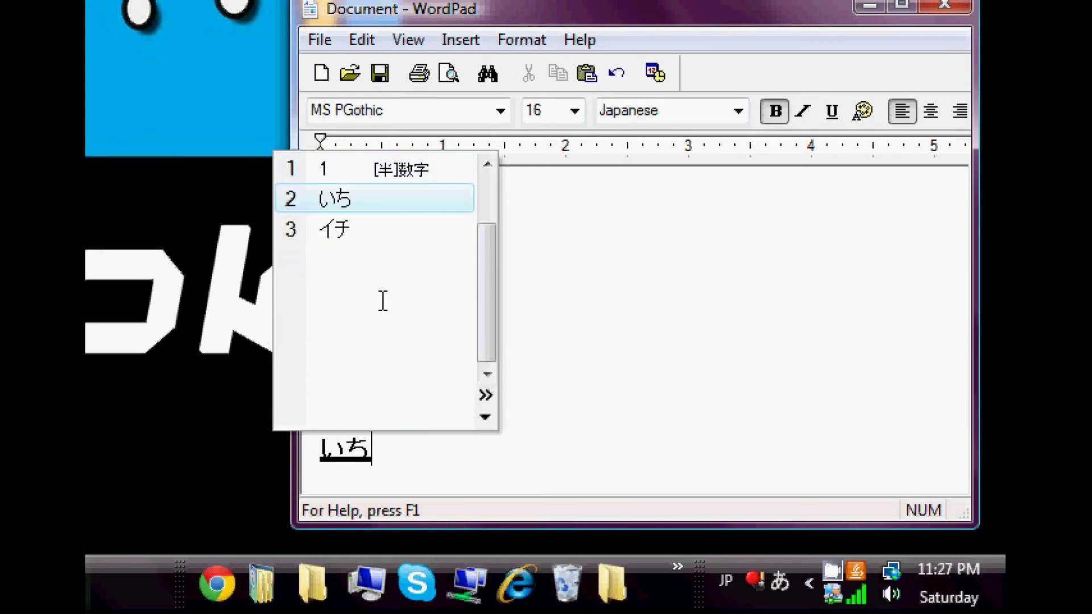
key("space")
key("space")
key("Return")
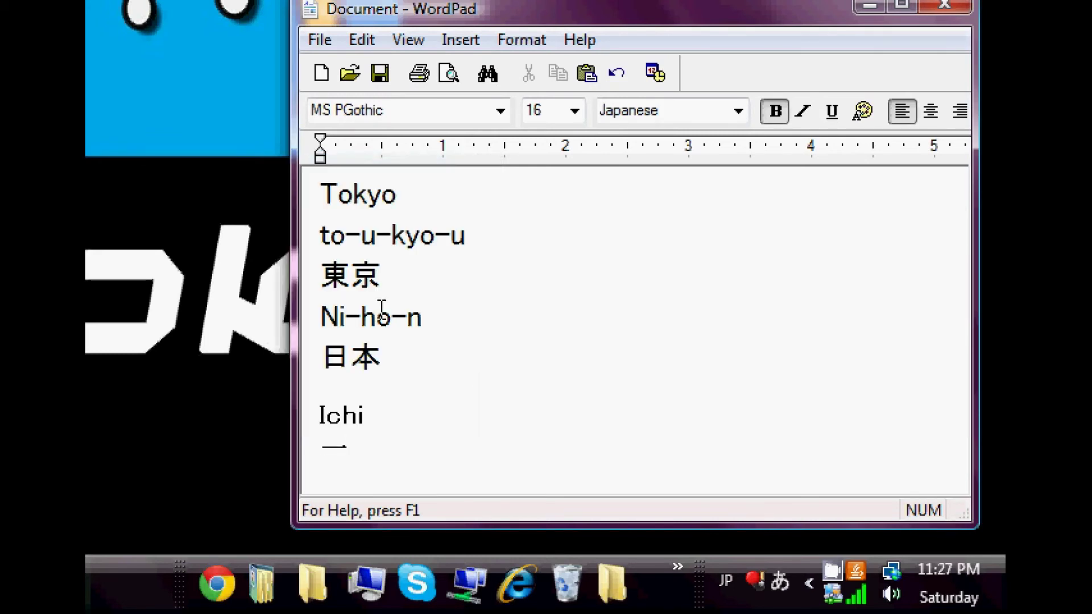
Step: Clear all the text and type the lines Manga, Ma-n-ga and まんが
left_click_drag(436, 441, 305, 196)
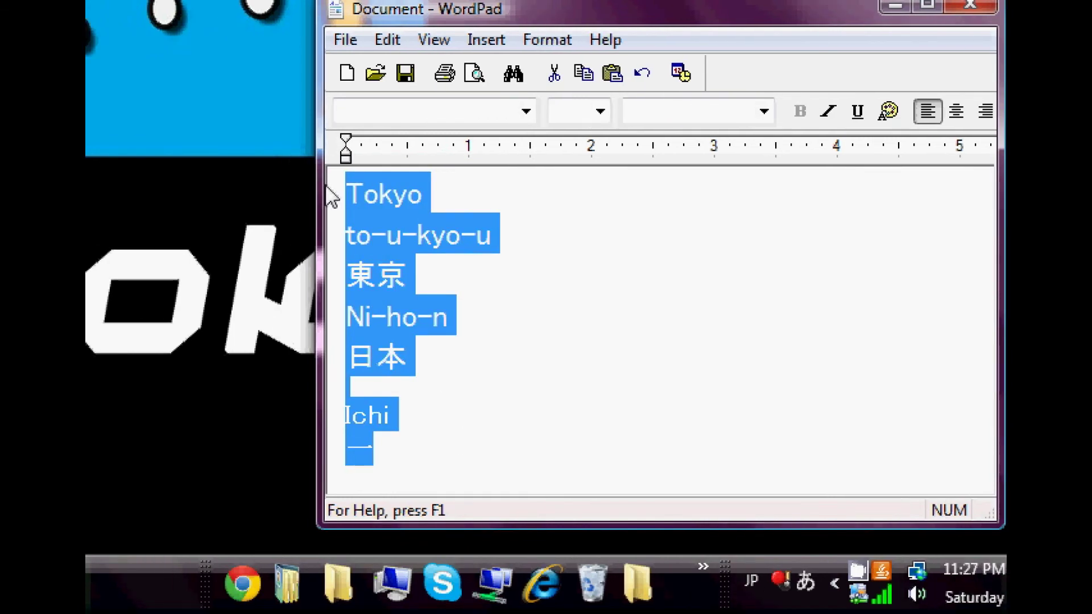
key("Delete")
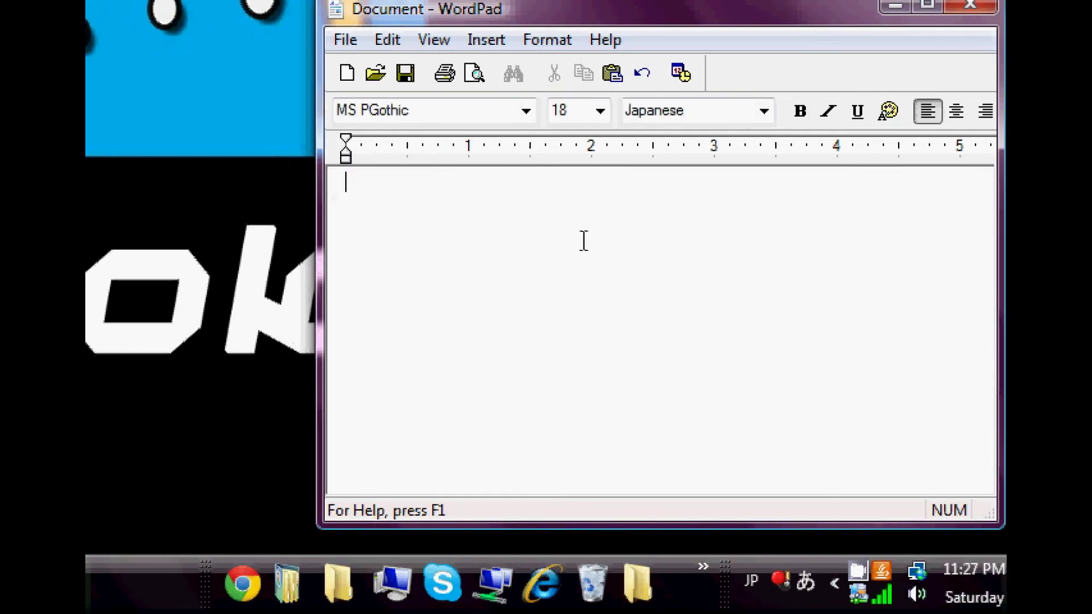
type("Manga")
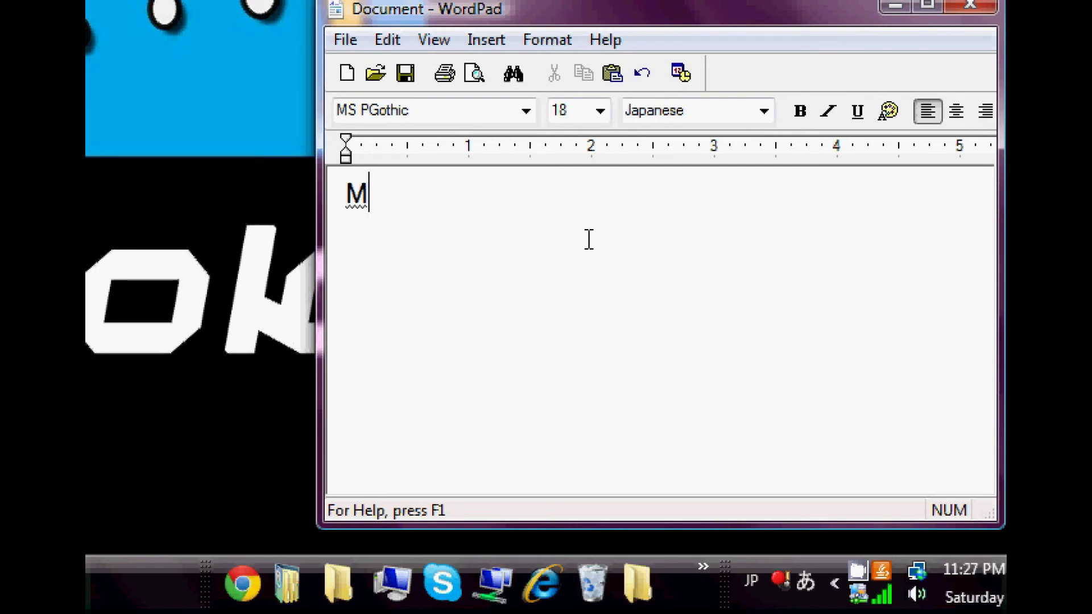
key("Return")
key("Return")
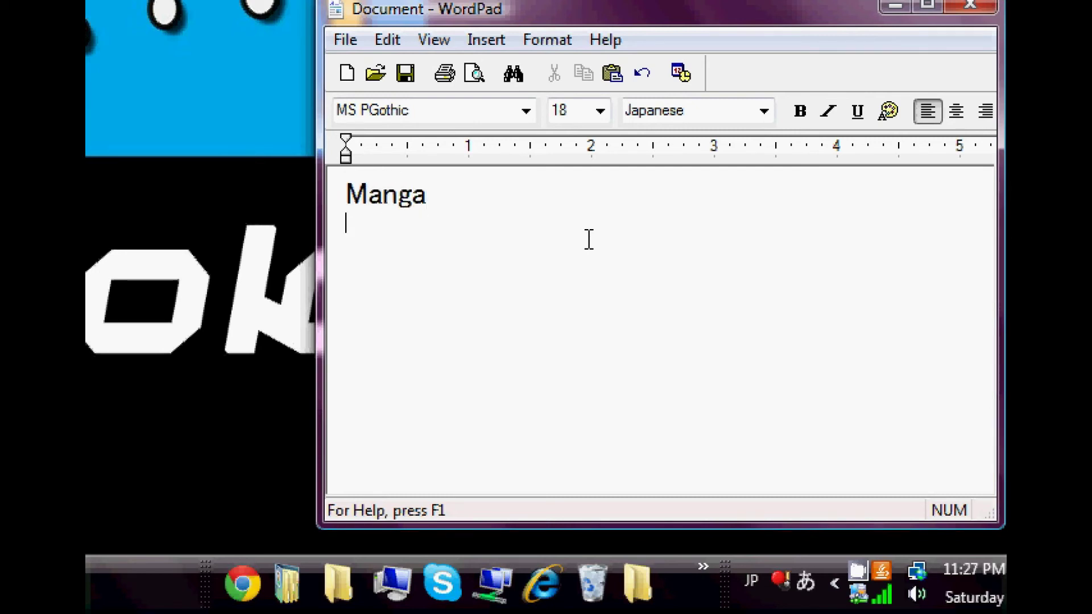
type("Ma-")
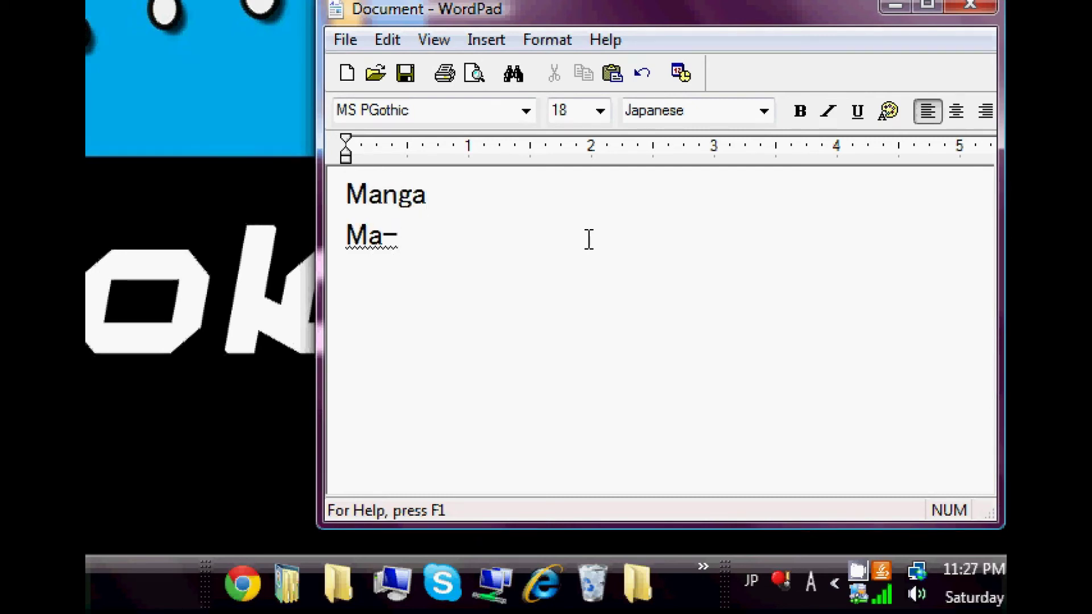
type("n-ga")
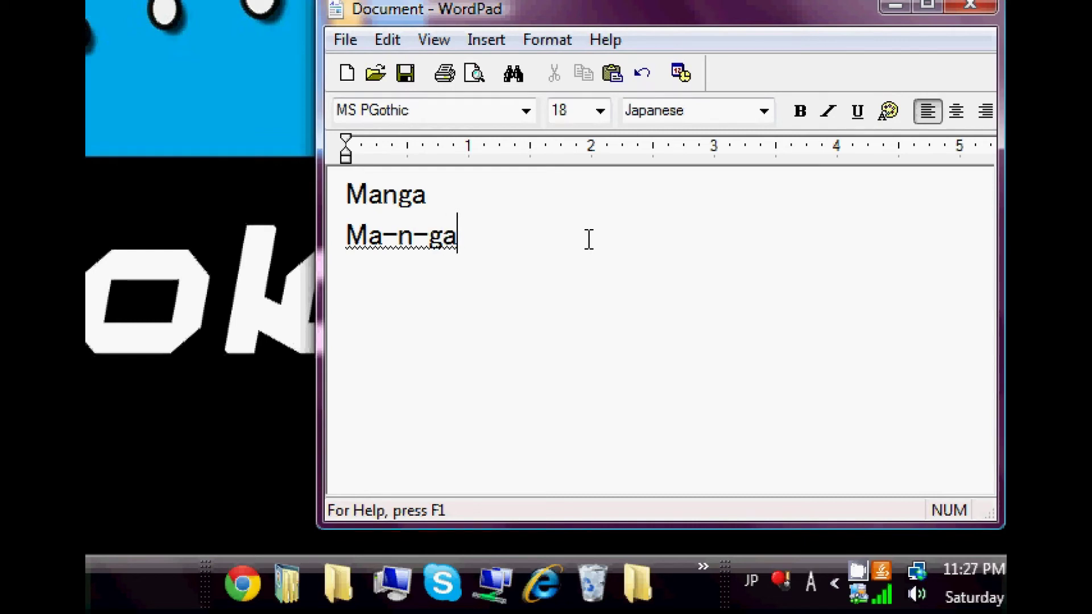
key("Return")
key("Return")
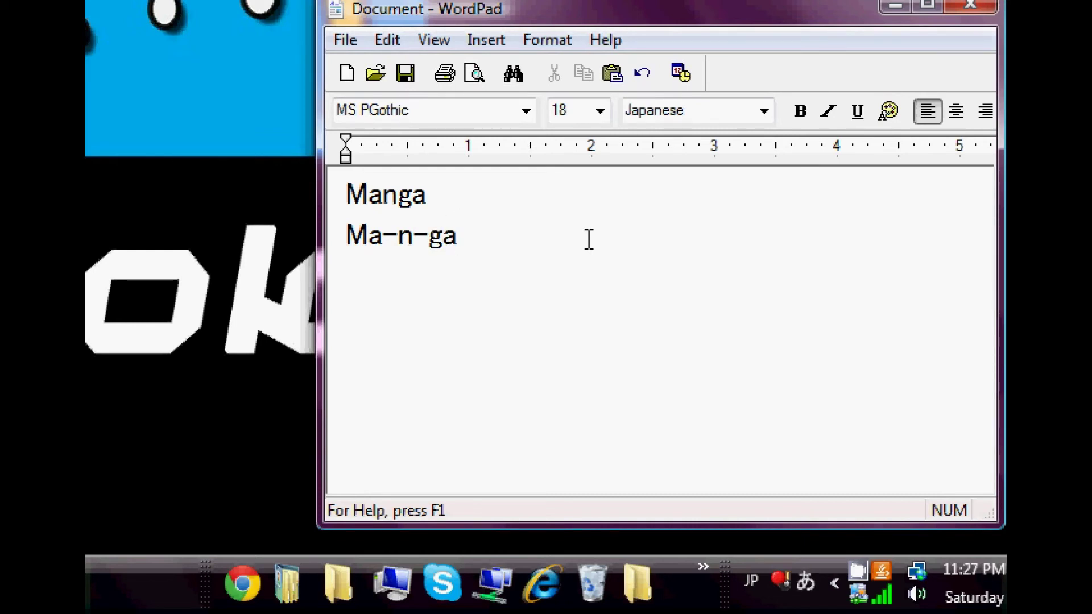
type("mannga")
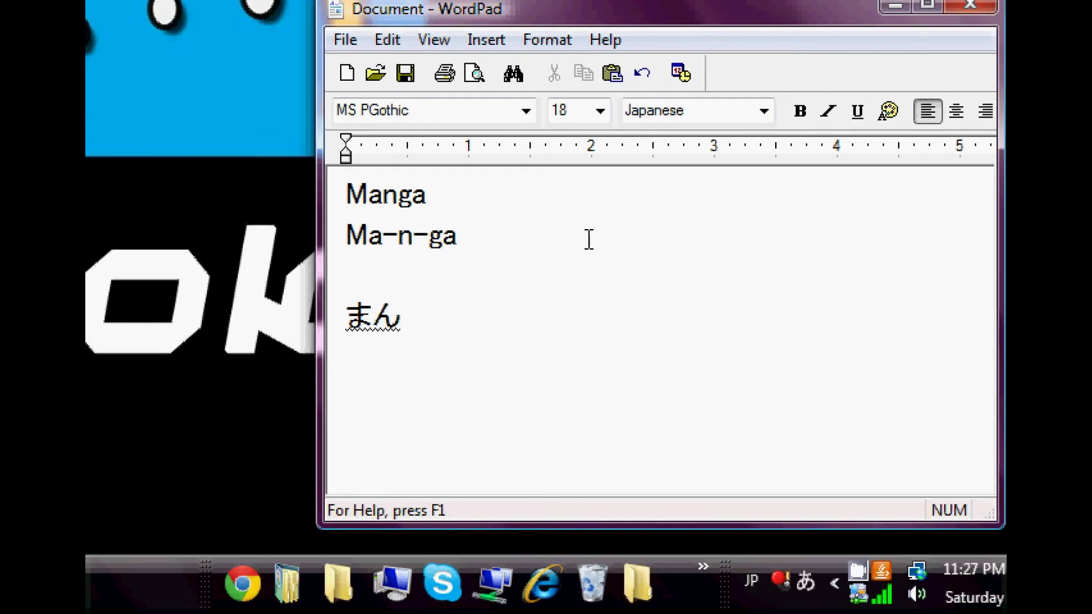
key("Return")
Step: Insert an extra n so the second line reads Ma-nn-ga
key("Up")
key("Up")
key("Home")
key("Right")
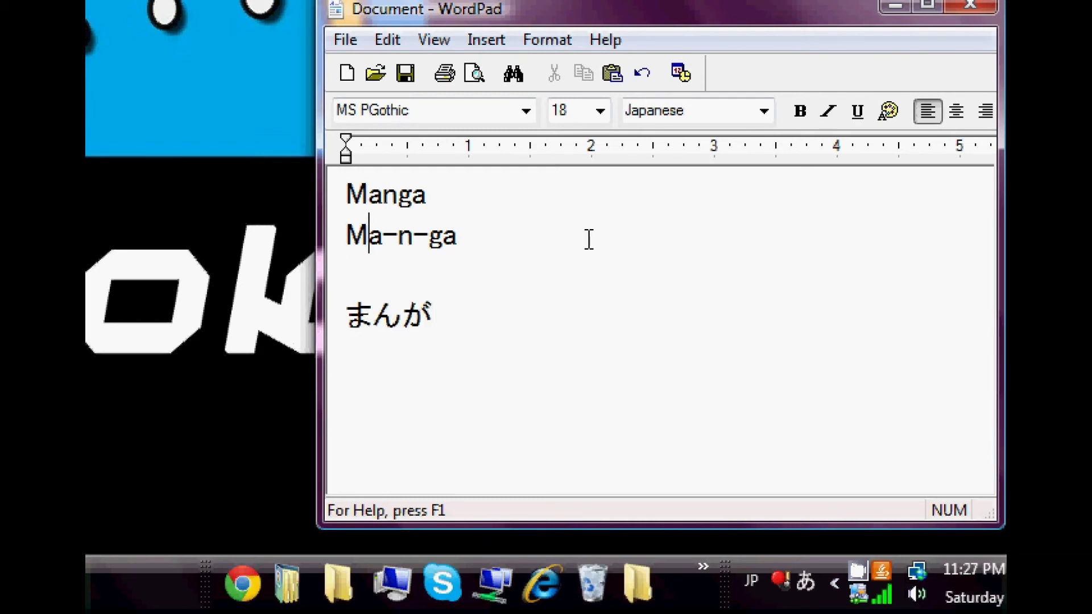
key("Right")
key("Right")
type("n")
key("Return")
Step: Erase the test まんが line to prepare for retyping it
key("Down")
key("Down")
key("Right")
key("Right")
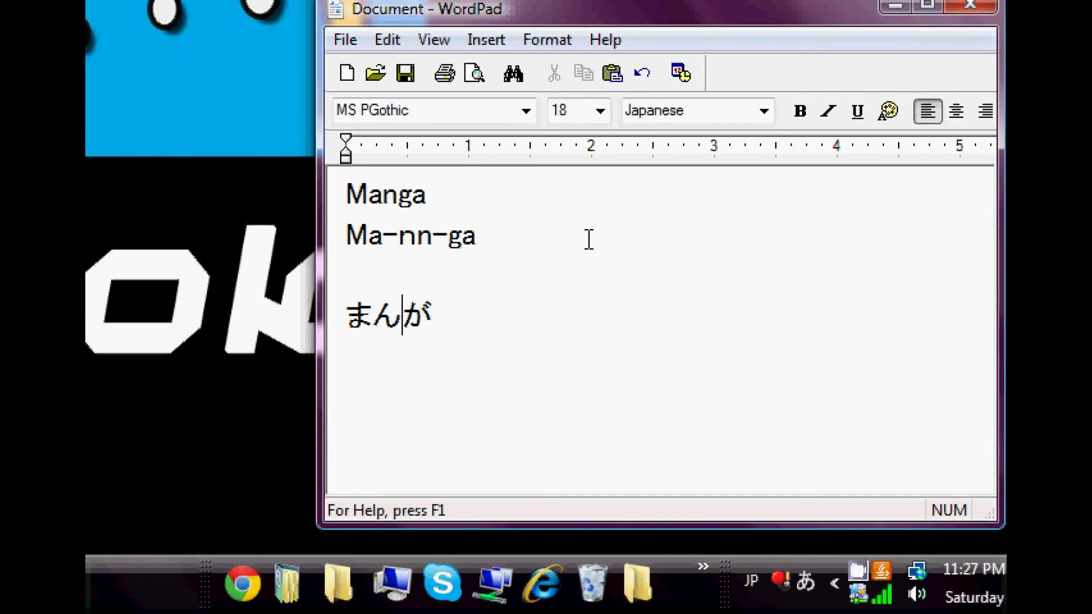
key("Right")
key("Up")
key("Down")
key("Up")
key("Down")
key("BackSpace")
key("BackSpace")
key("BackSpace")
Step: Type mannga, compare the マンガ and 万が conversions, and commit 漫画
type("m")
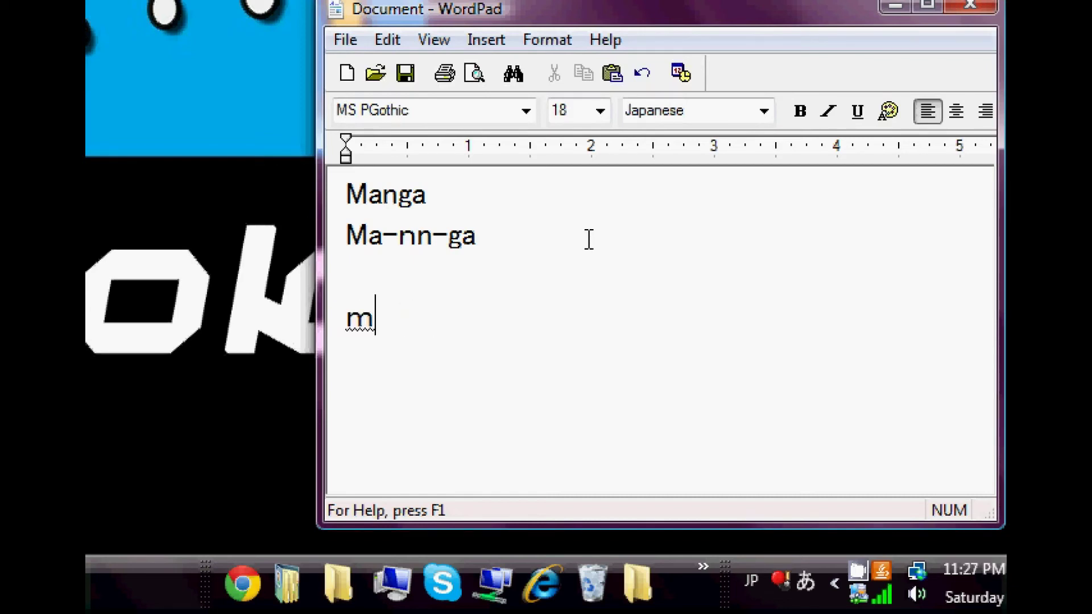
type("annga")
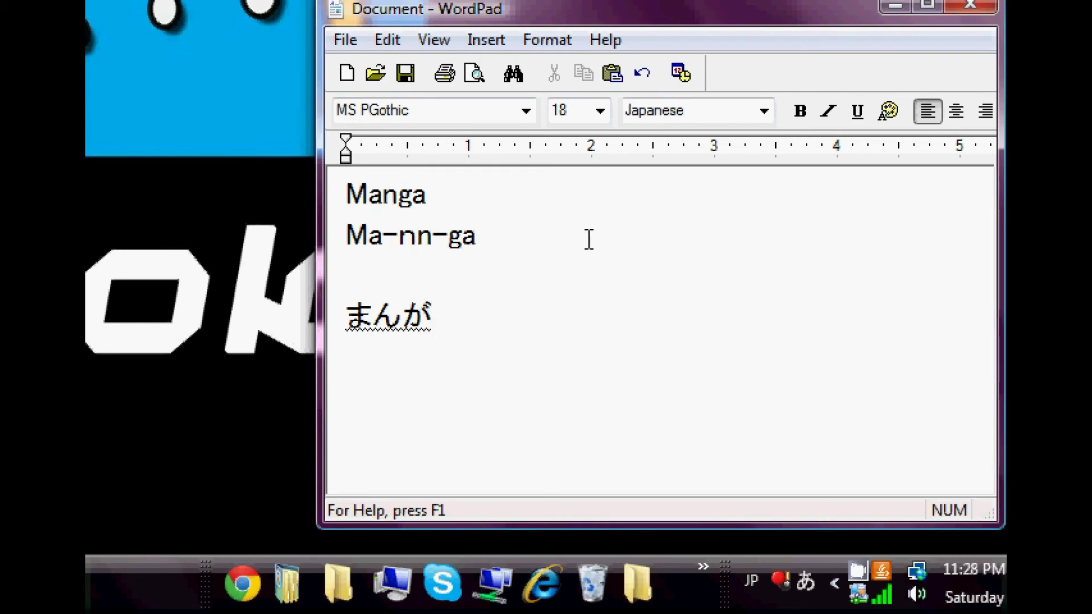
key("space")
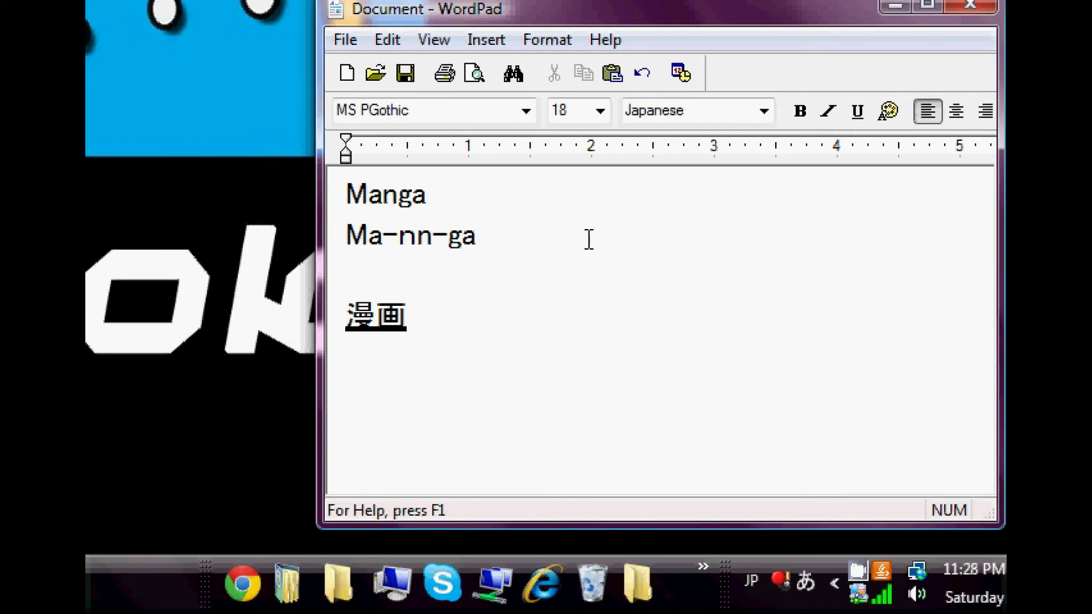
key("space")
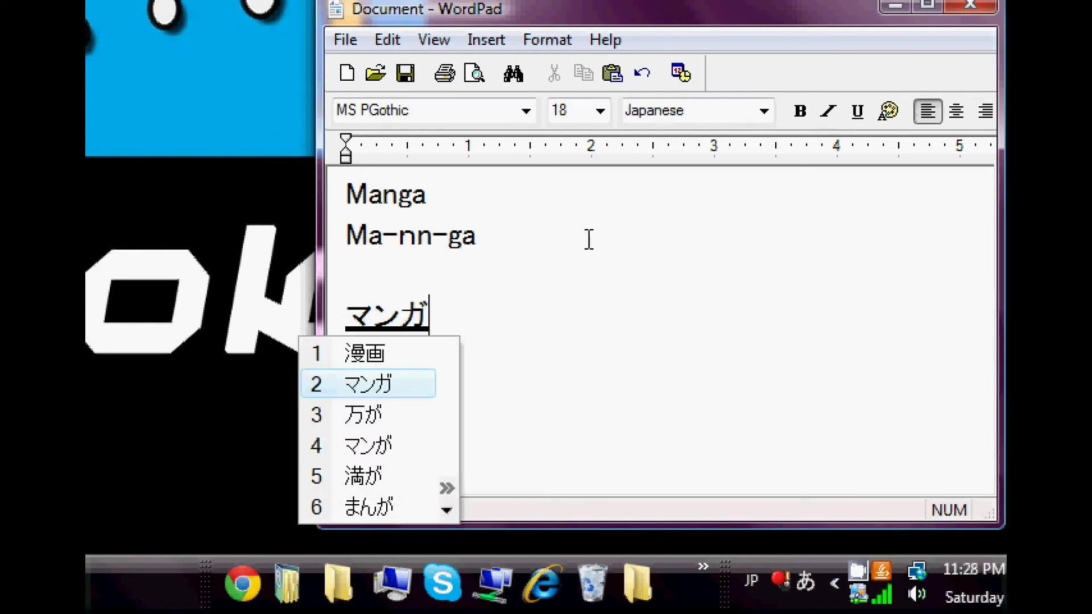
key("space")
key("space")
key("space")
key("space")
key("space")
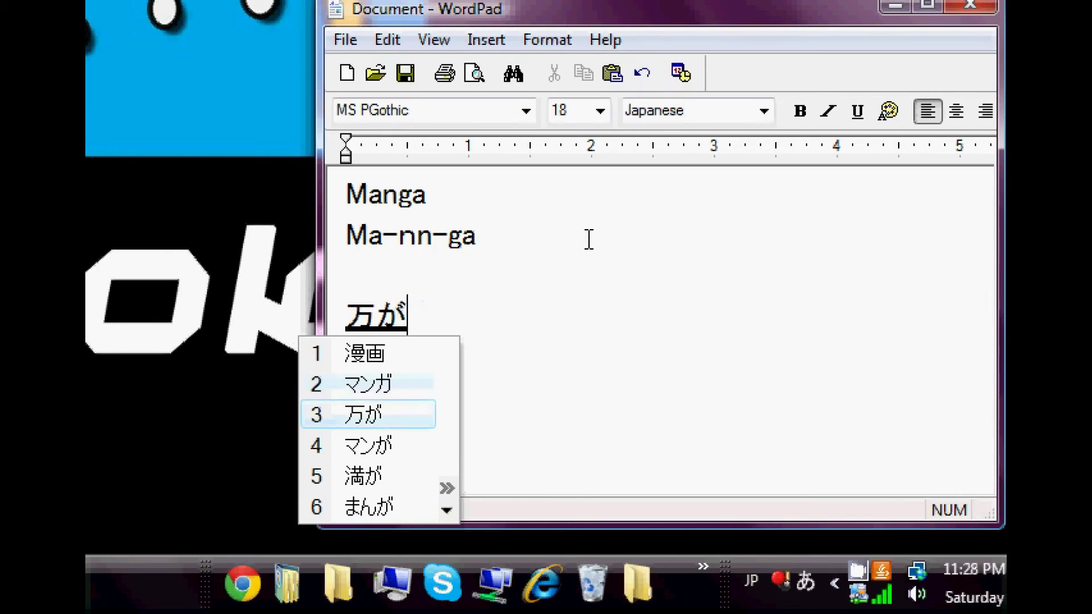
key("space")
key("space")
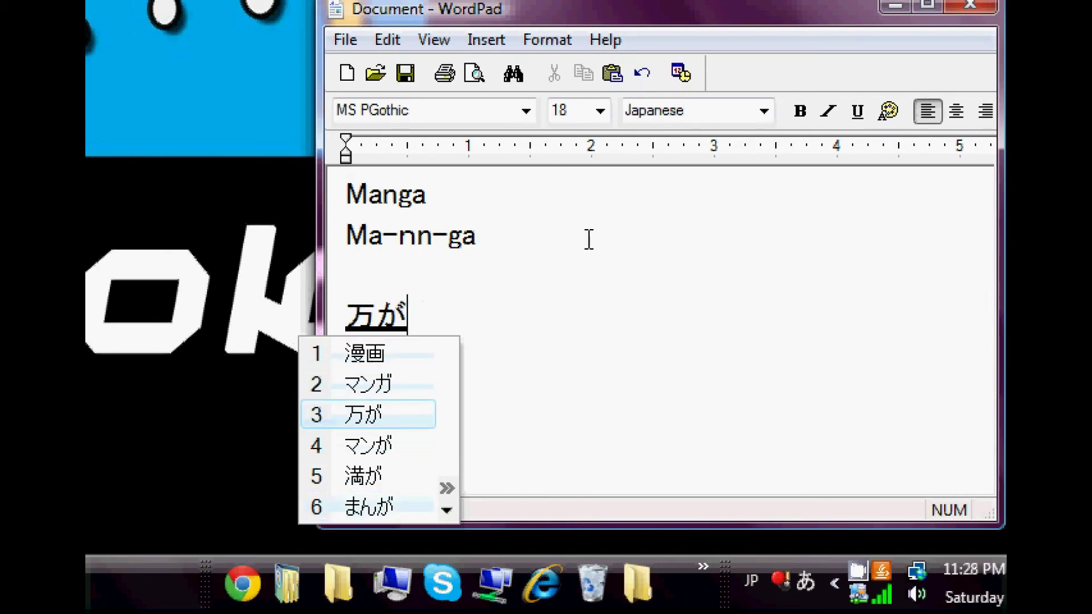
key("space")
key("space")
key("space")
key("space")
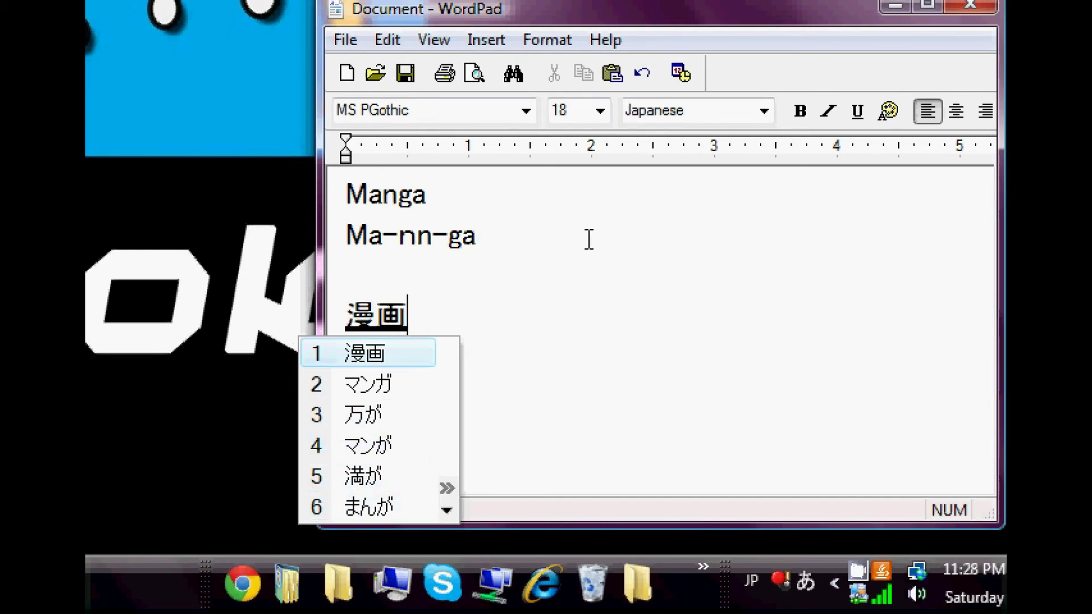
key("space")
key("space")
key("space")
key("space")
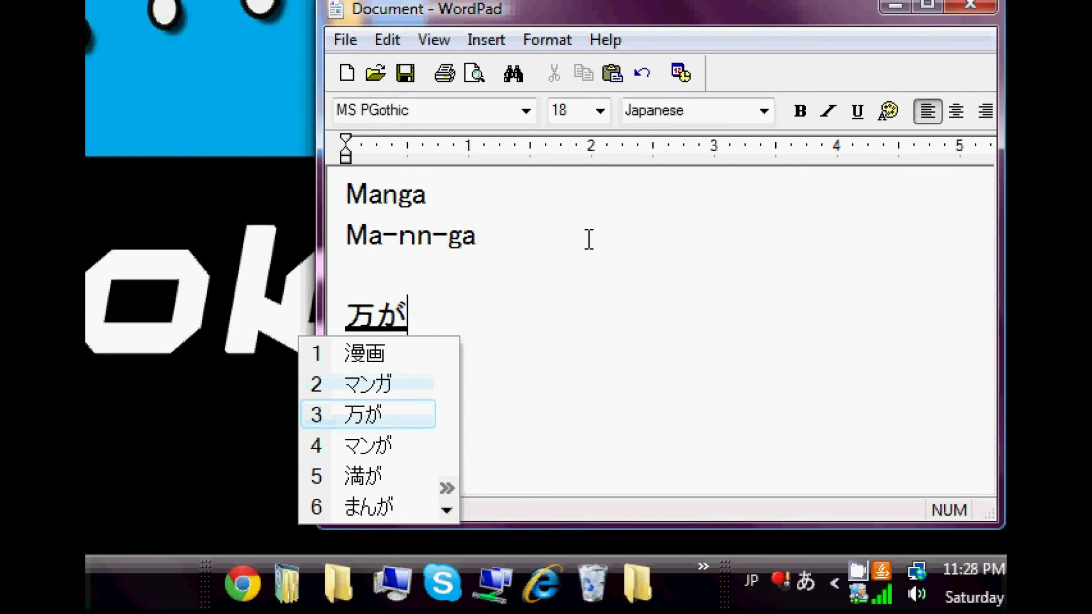
key("Up")
key("Up")
key("space")
key("space")
key("space")
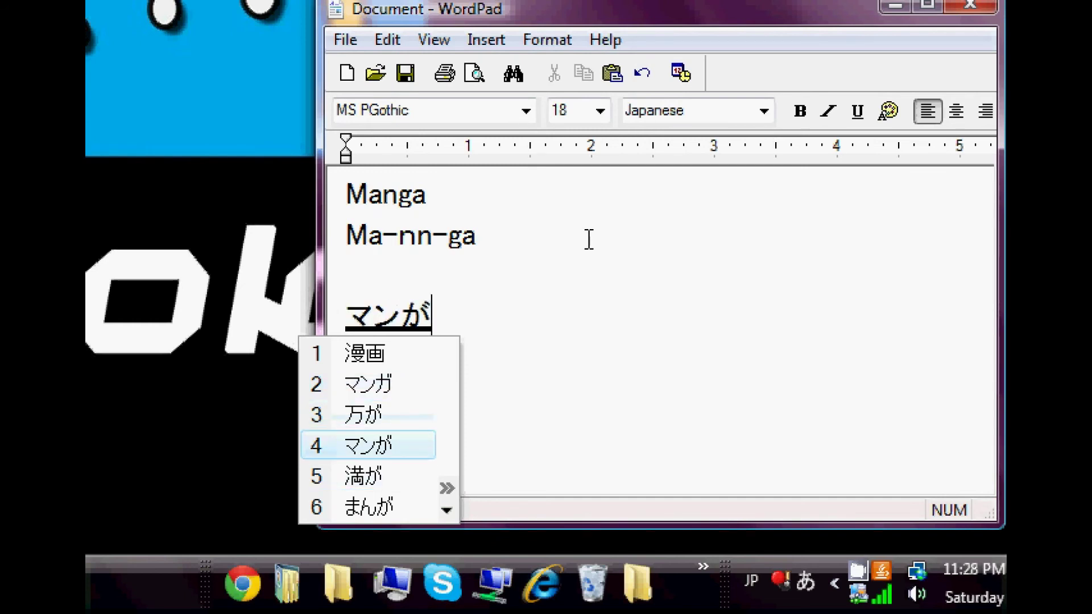
key("Home")
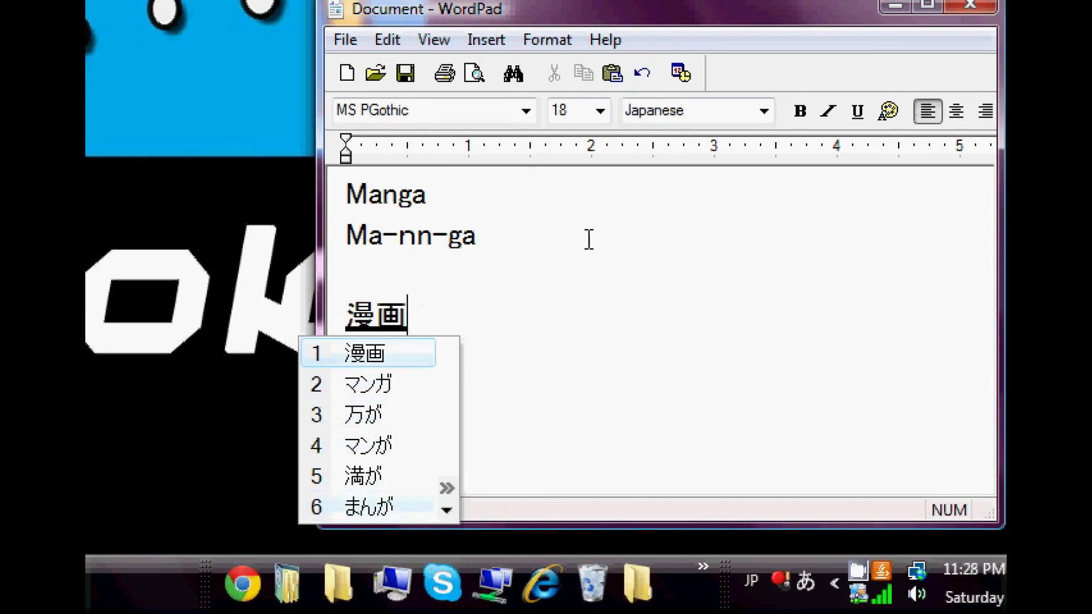
key("Return")
key("Return")
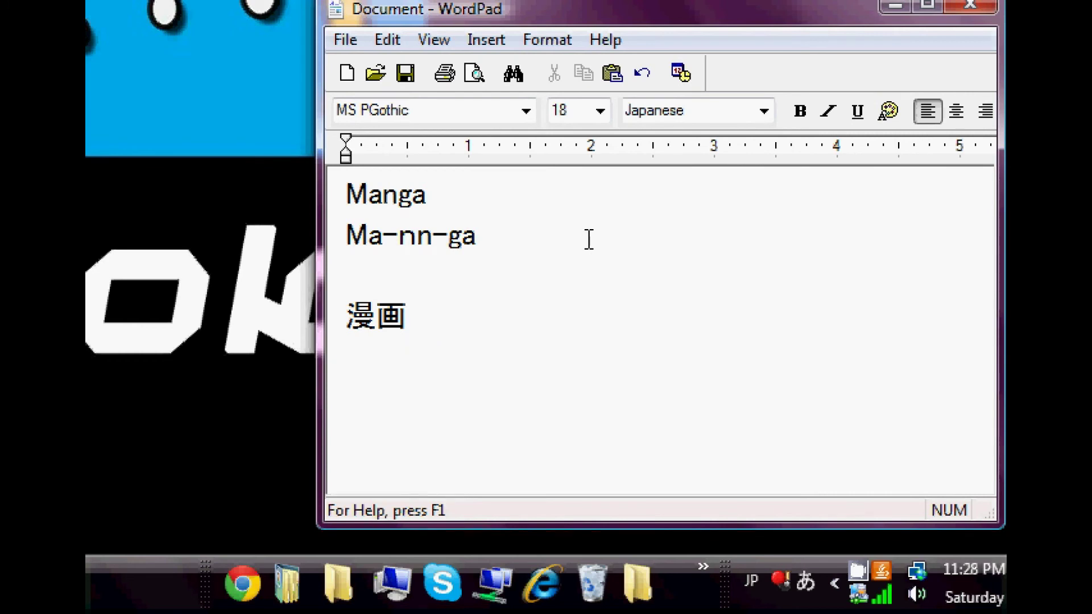
Step: Type anime, compare it with the hiragana あにめ, and commit katakana アニメ
type("anime")
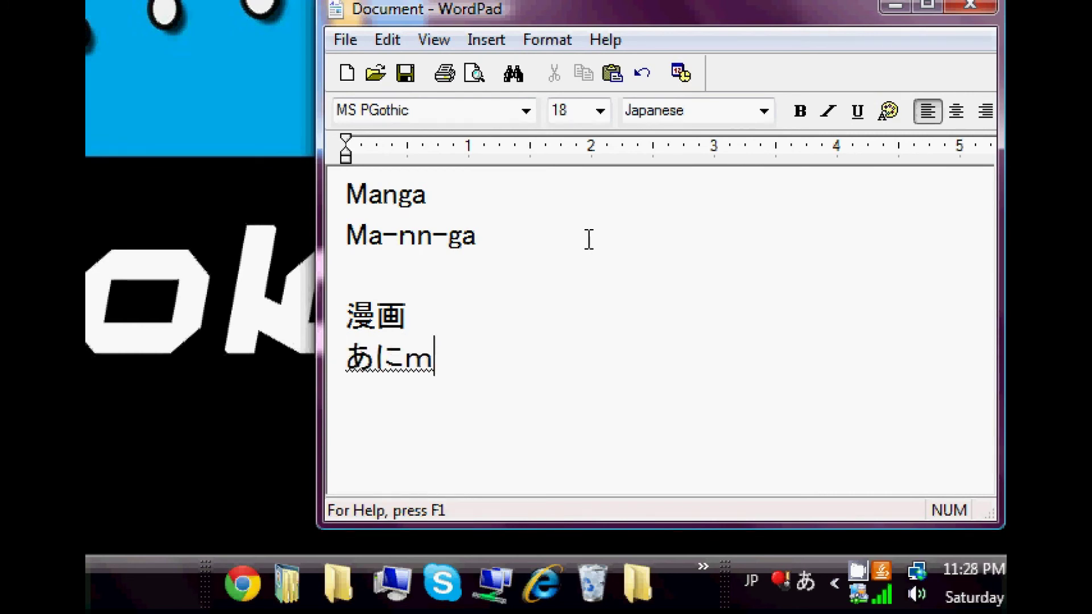
key("space")
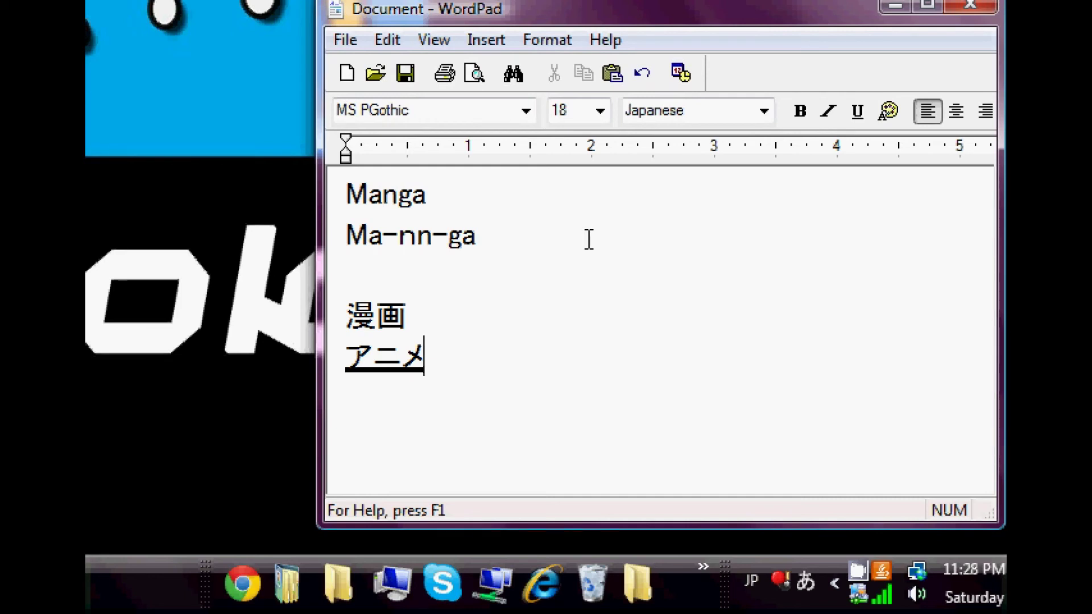
key("space")
key("space")
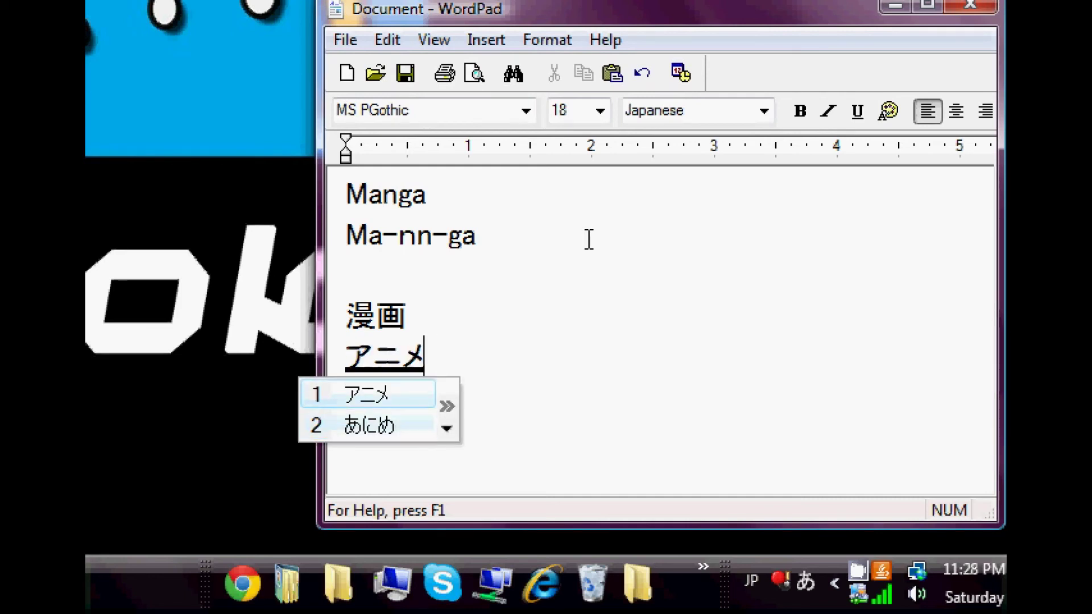
key("space")
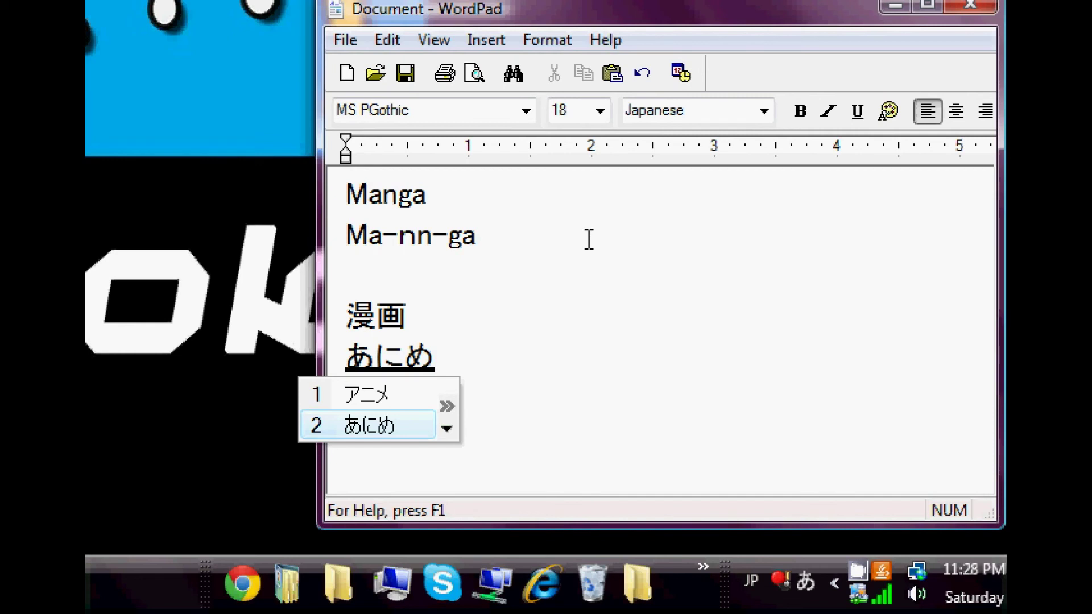
key("1")
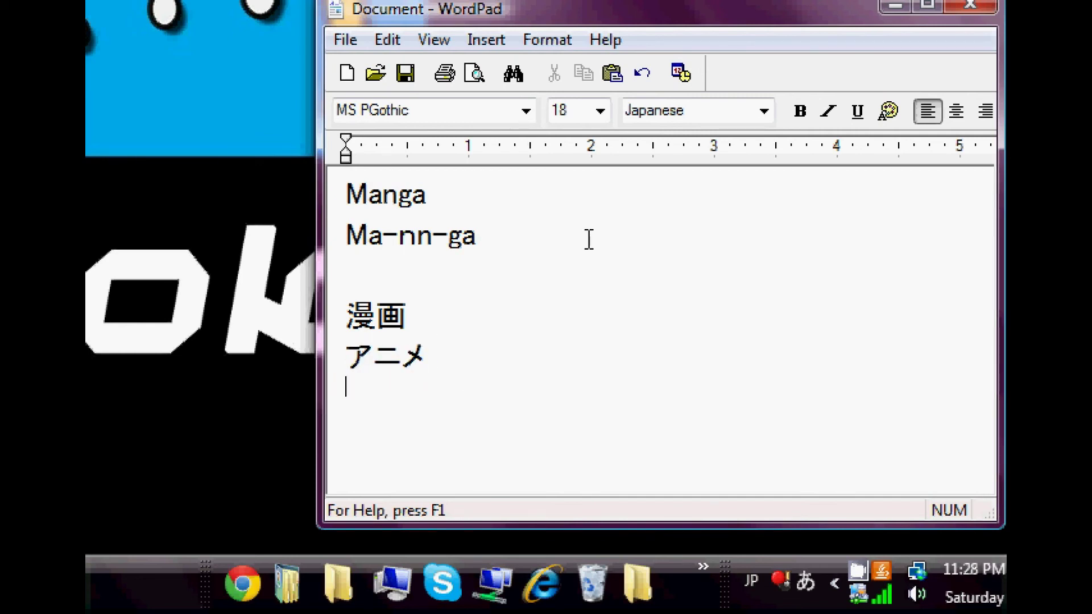
left_click(491, 290)
Step: Delete the blank line above 漫画 and move to the empty line below アニメ
key("BackSpace")
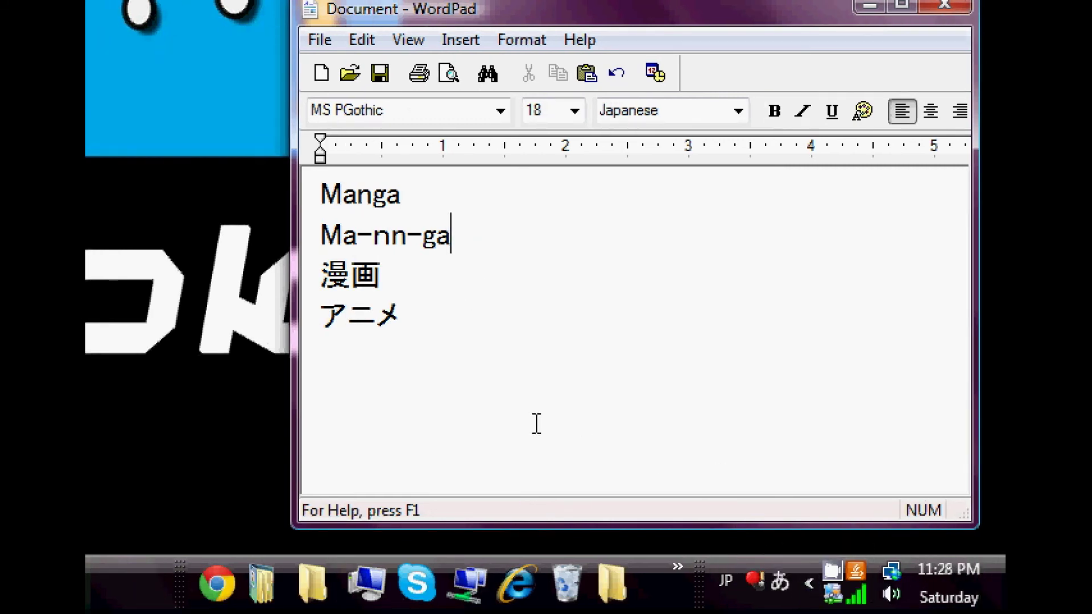
left_click(446, 409)
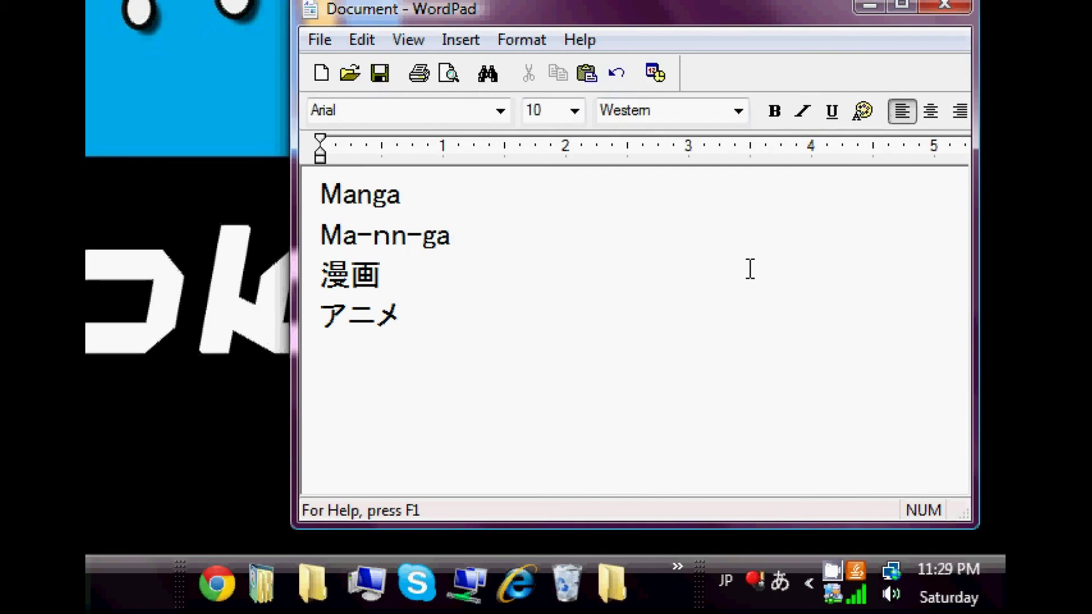
Step: Enter sabusukuraibu!! with the Japanese IME, commit サブすくライブ！, then switch to English input
type("SUBS")
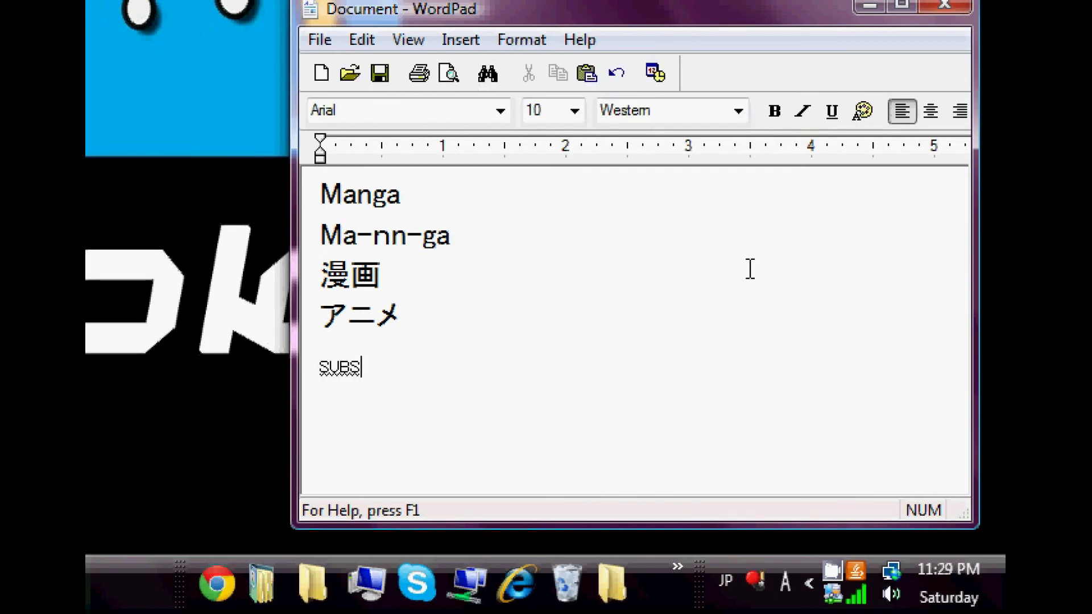
key("alt+grave")
type("cribe")
key("BackSpace")
key("BackSpace")
key("BackSpace")
key("BackSpace")
key("BackSpace")
key("BackSpace")
key("BackSpace")
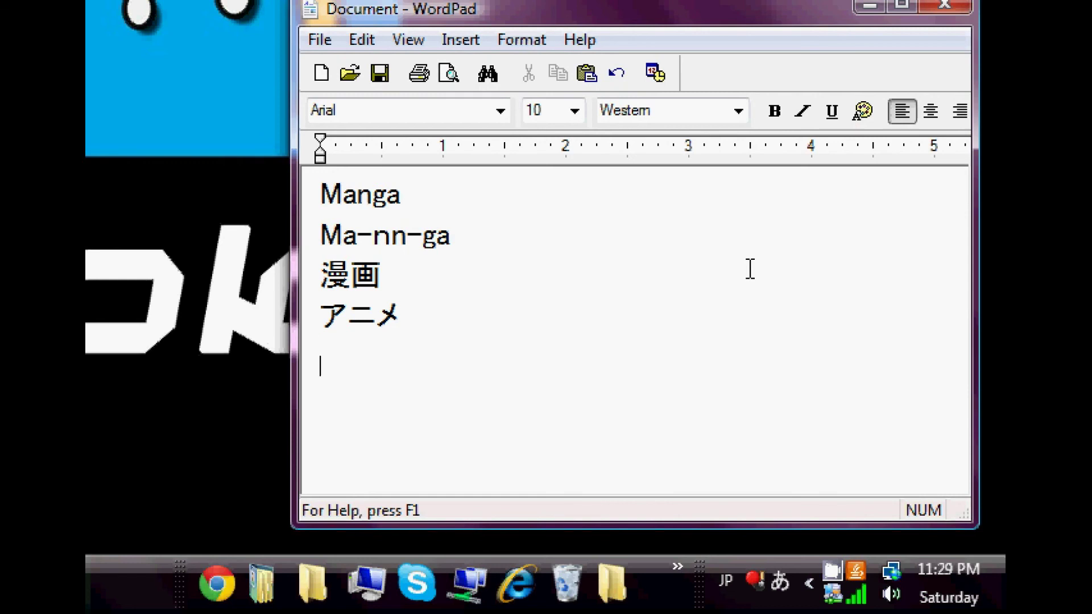
type("sub")
key("BackSpace")
key("BackSpace")
type("sabusuku")
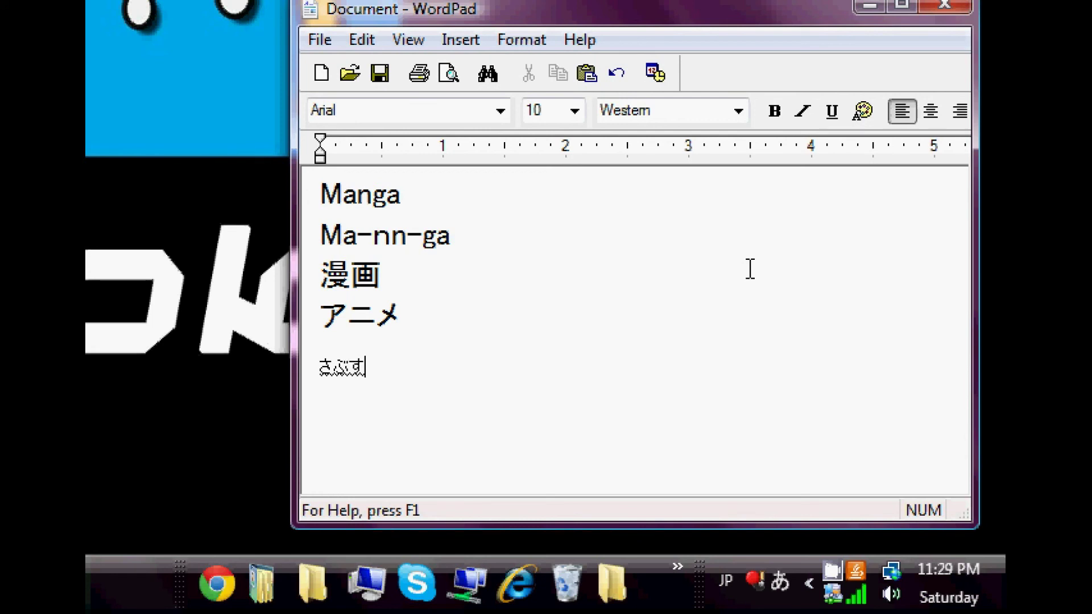
type("raibu!!")
key("space")
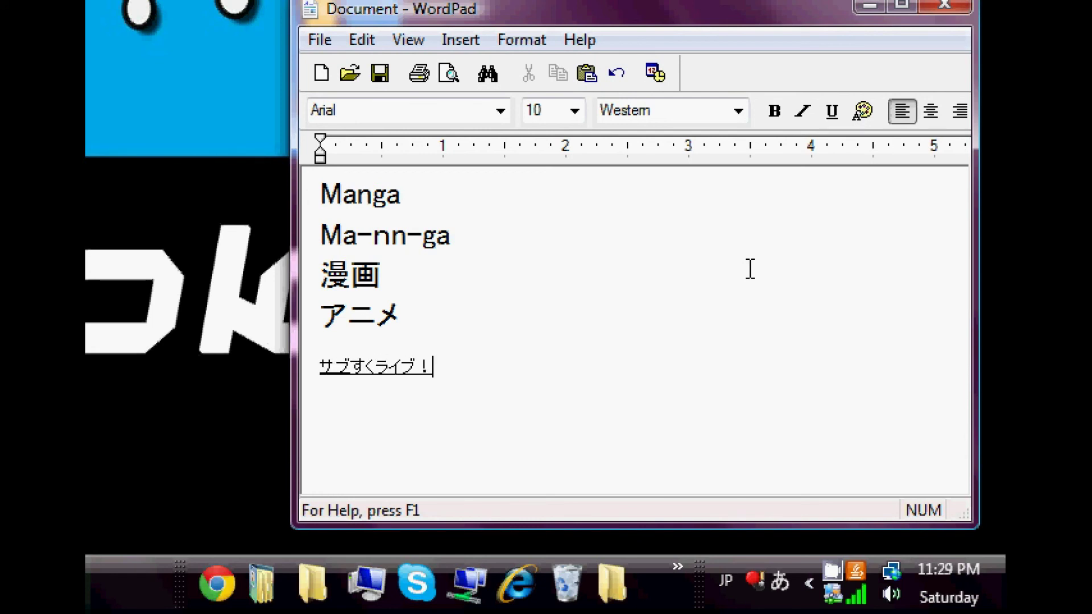
key("Return")
key("Return")
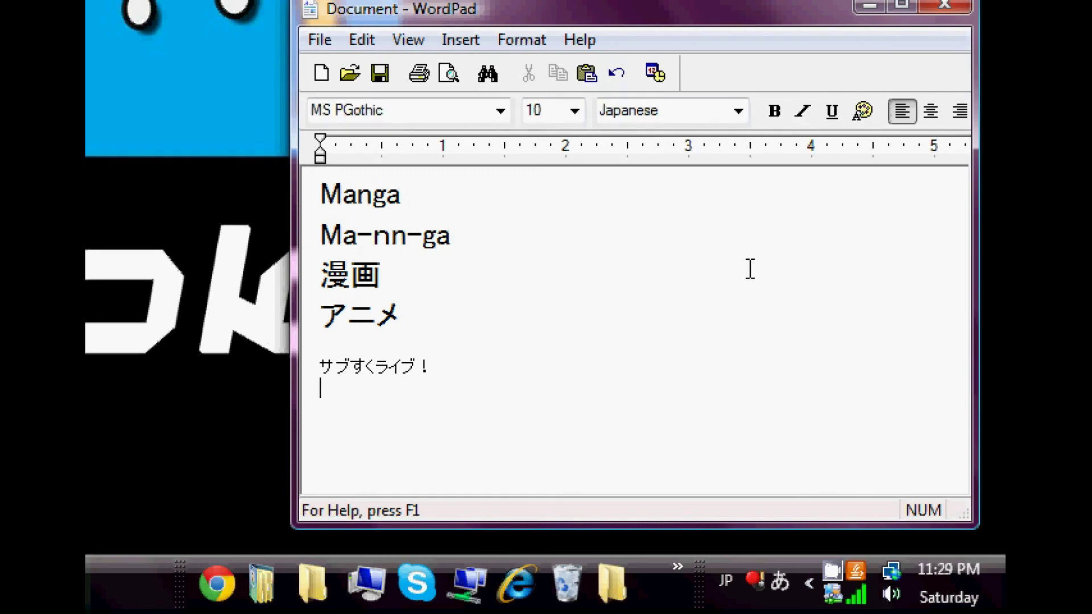
key("alt+shift")
Step: Type the lines 'Subscribe!' and 'Leave comments and suggestions below'
type("ub")
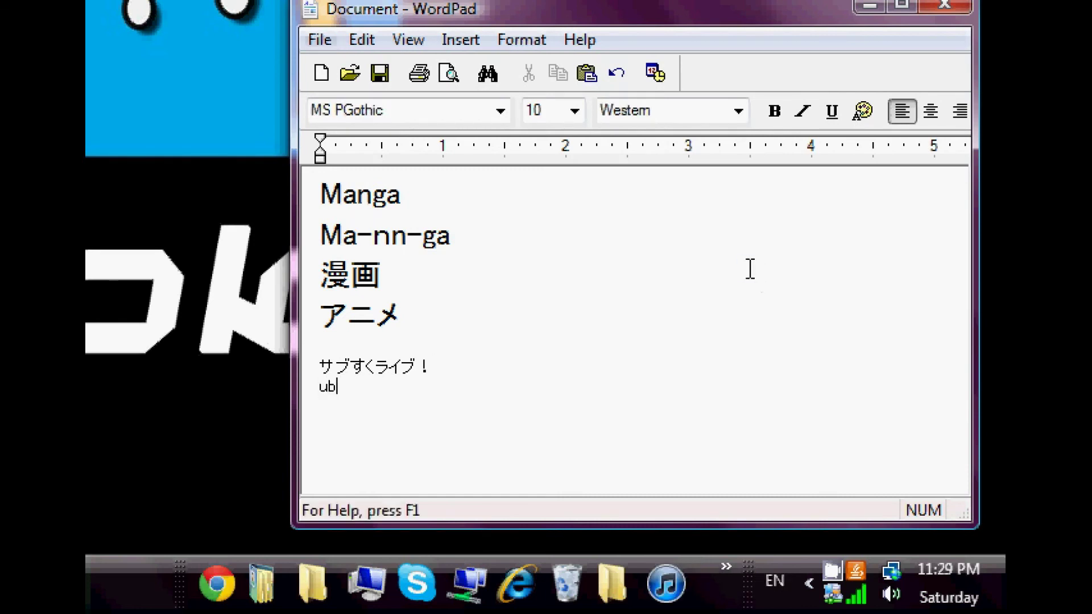
key("BackSpace")
key("BackSpace")
type("Subscribe!")
key("Return")
key("Return")
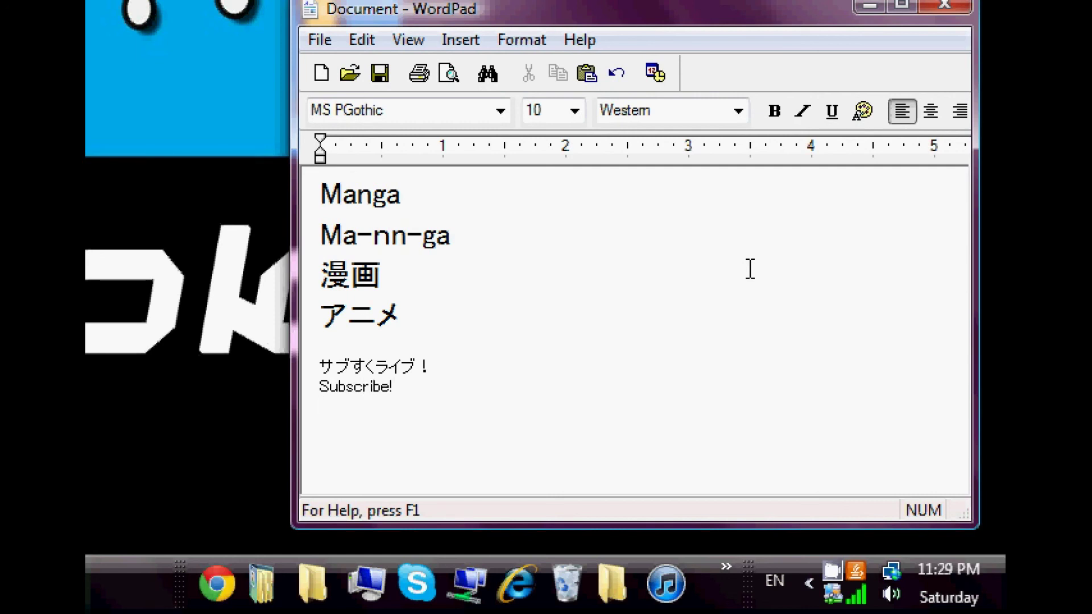
type("Leave")
key("BackSpace")
type("ve comment")
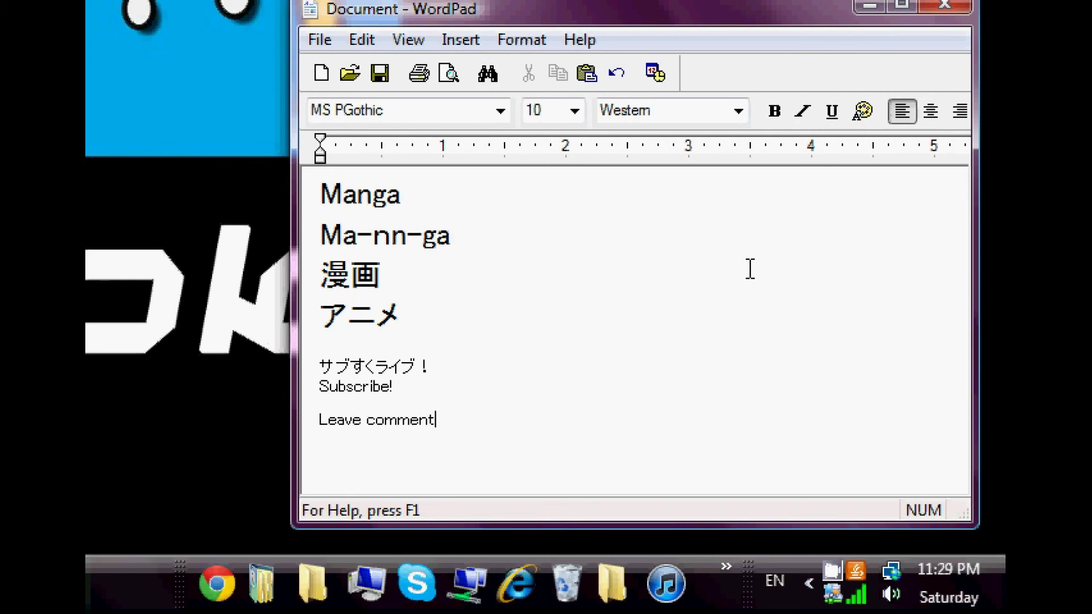
type("s and suggestions below")
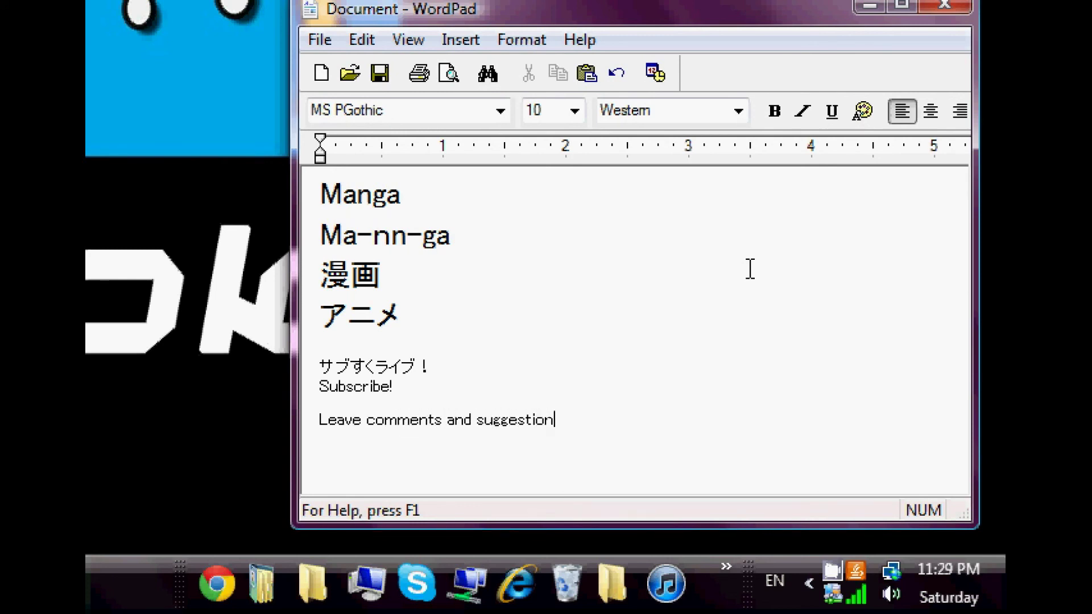
key("Return")
Step: Add a Facebook and Twitter follow line with the account handle, then the blog address
type("follow ")
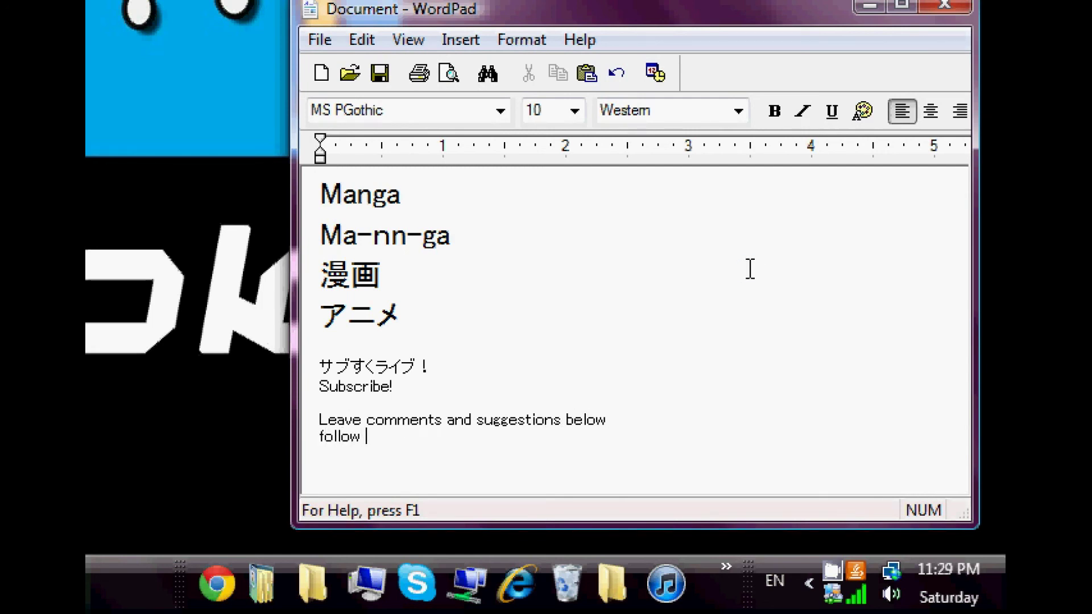
type("facebook and ")
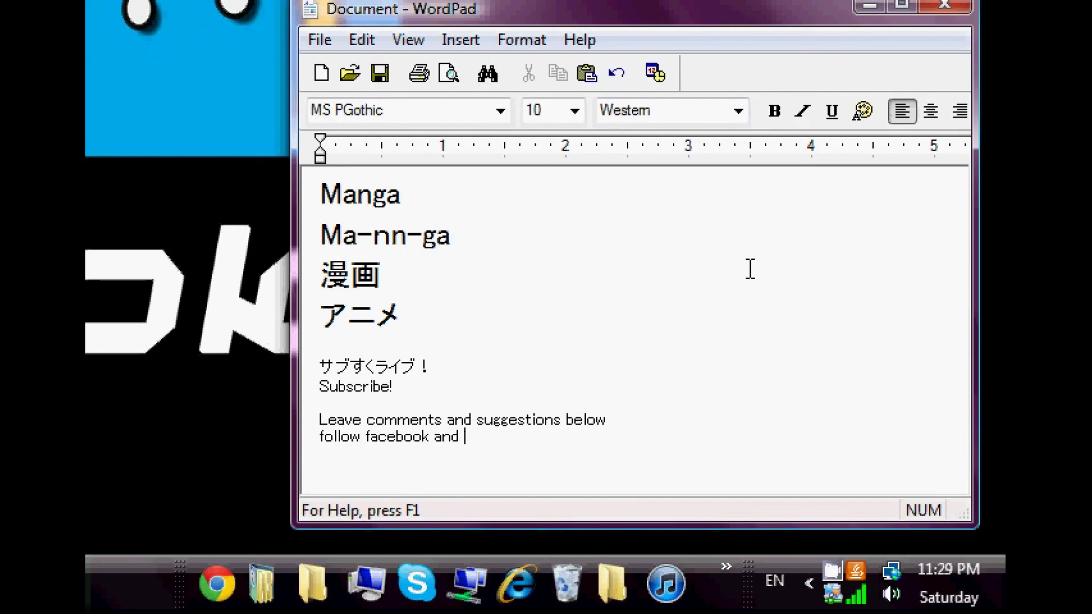
type("twitter @Subtokyo ")
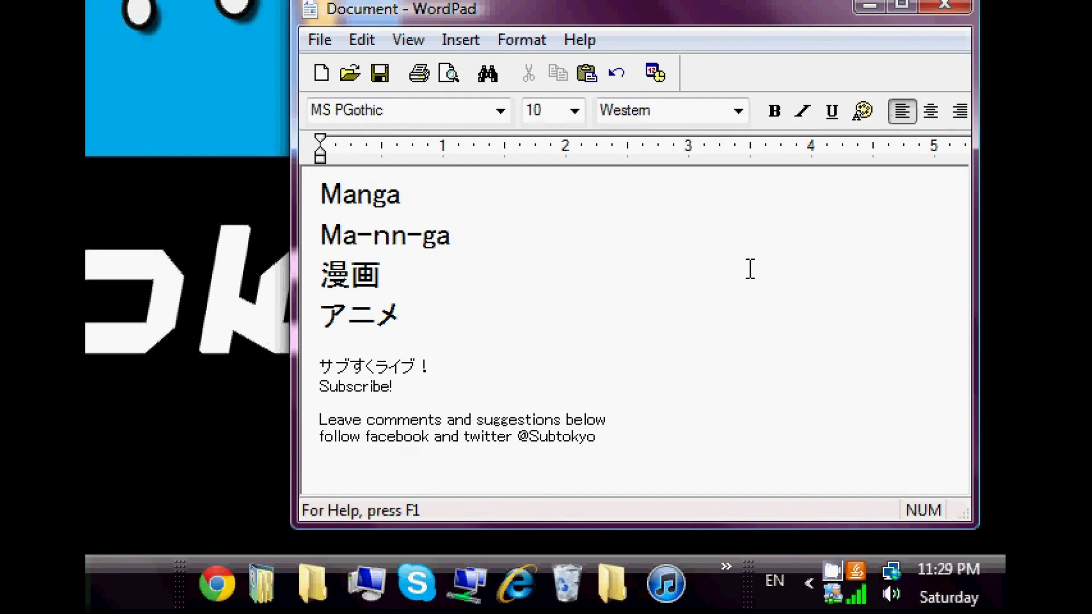
type("vlo")
key("BackSpace")
type("g")
key("Return")
key("BackSpace")
key("BackSpace")
type("og")
key("Return")
key("Return")
type("subtokoy")
key("BackSpace")
key("BackSpace")
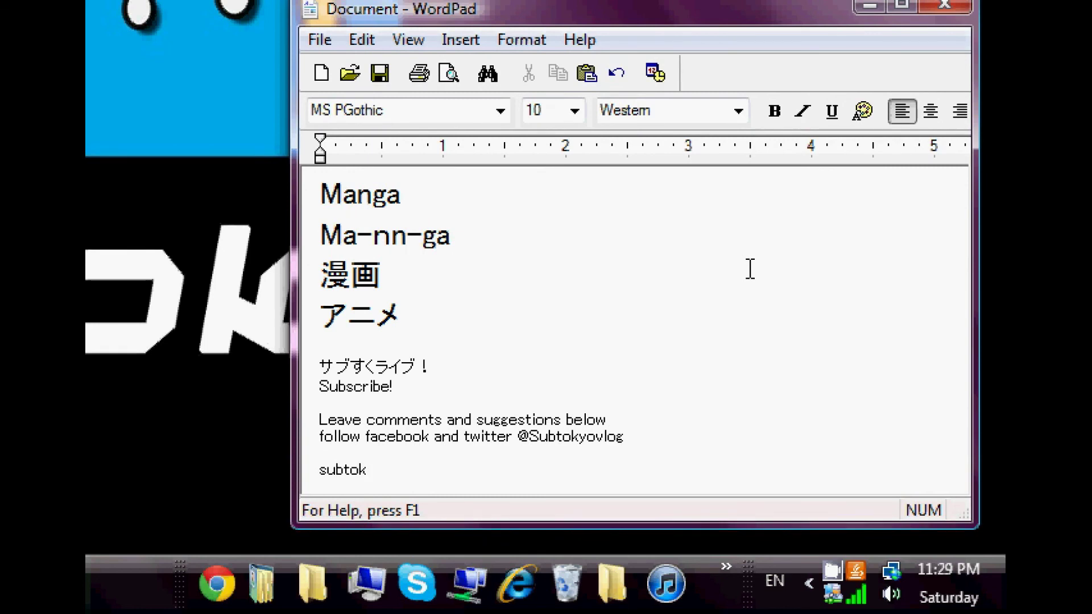
type("yo.blogps")
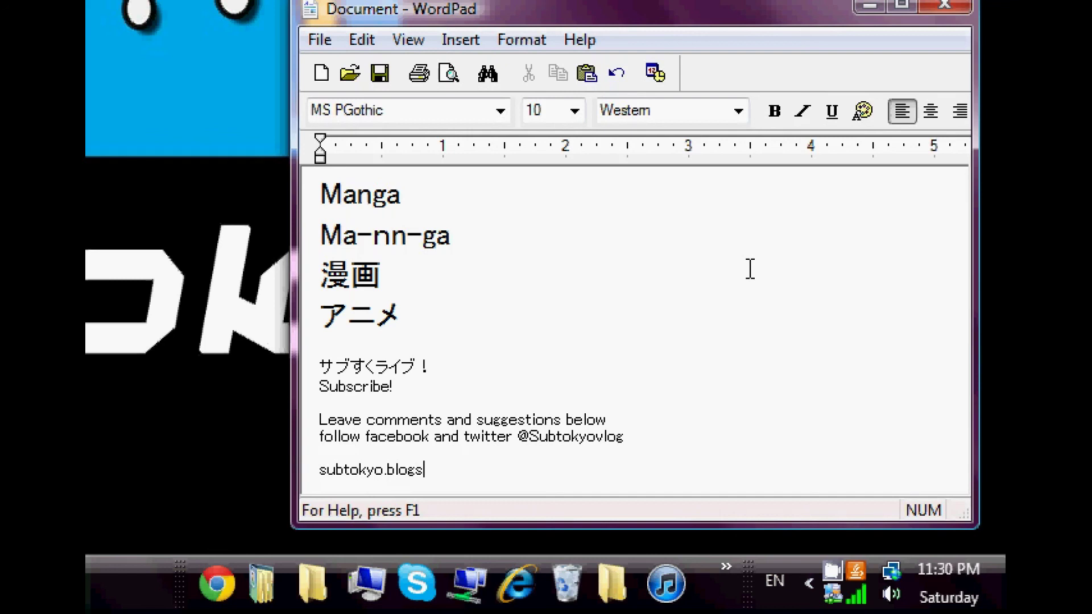
type("pot.com <----Blog")
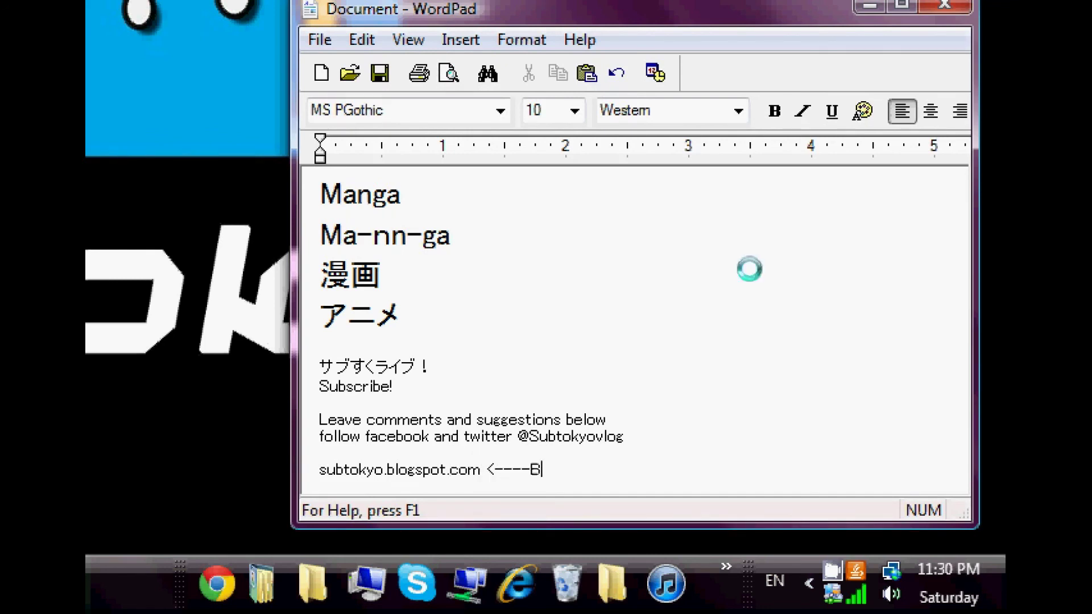